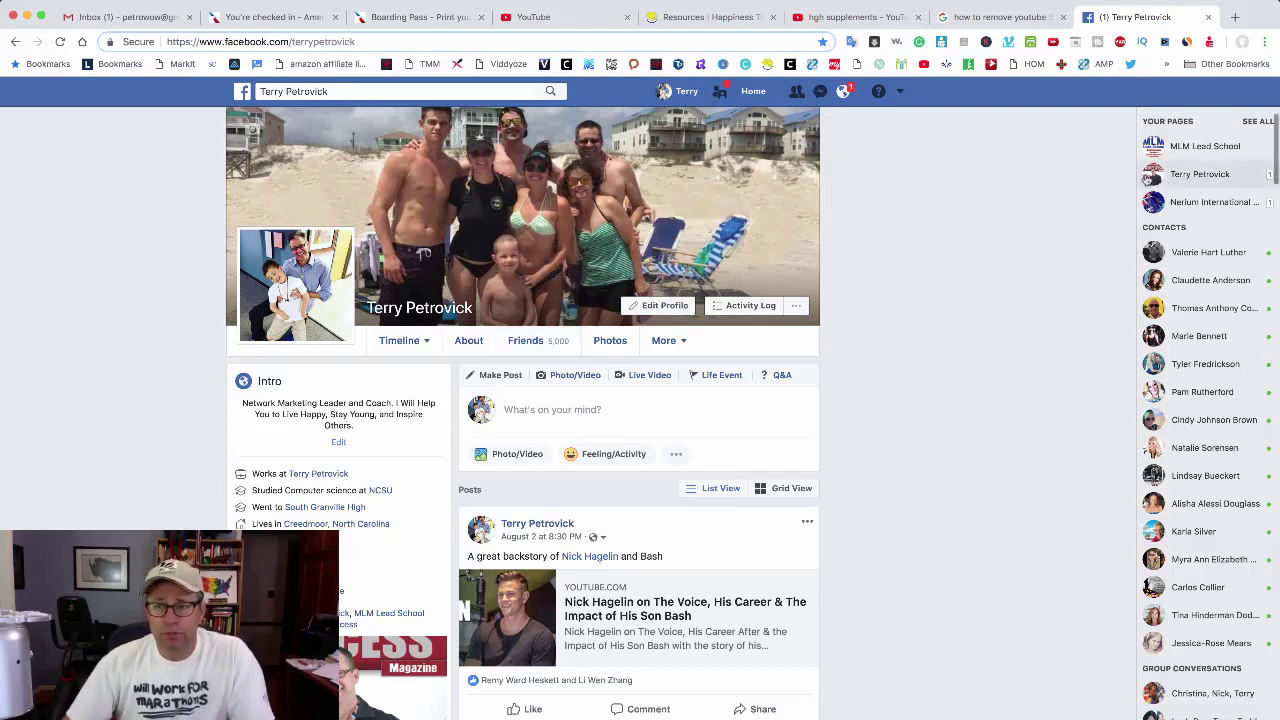
Step: Open a new blank browser tab beside the Facebook profile tab
{"action": "left_click", "coordinate": [1235, 17]}
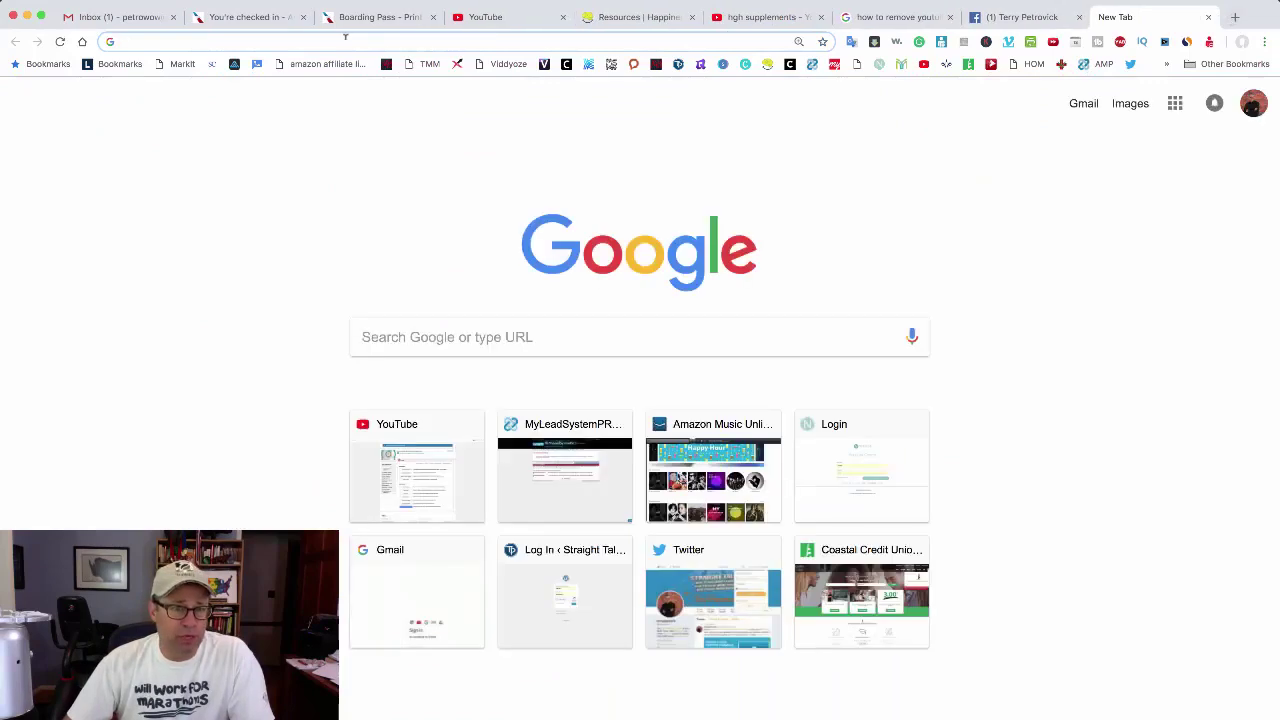
Step: Search Google for 'chrome extensions' and open the Chrome Web Store Extensions page
{"action": "type", "text": "c"}
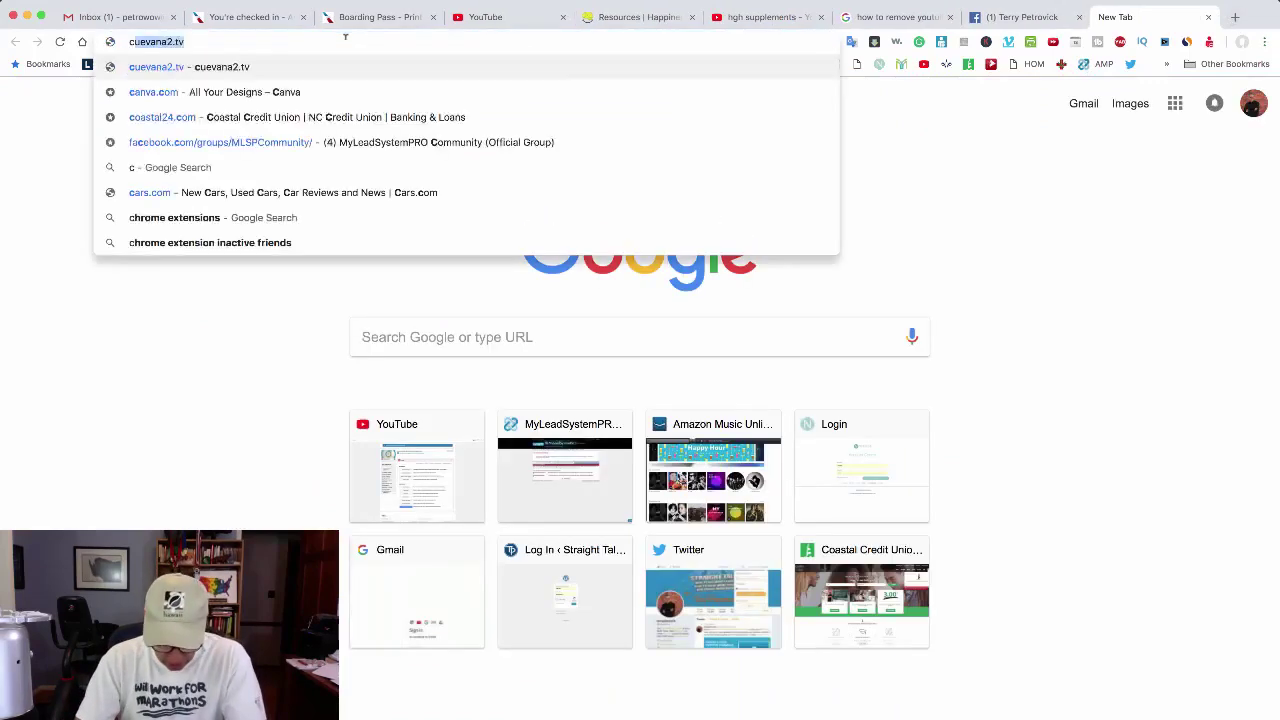
{"action": "type", "text": "hrome ext"}
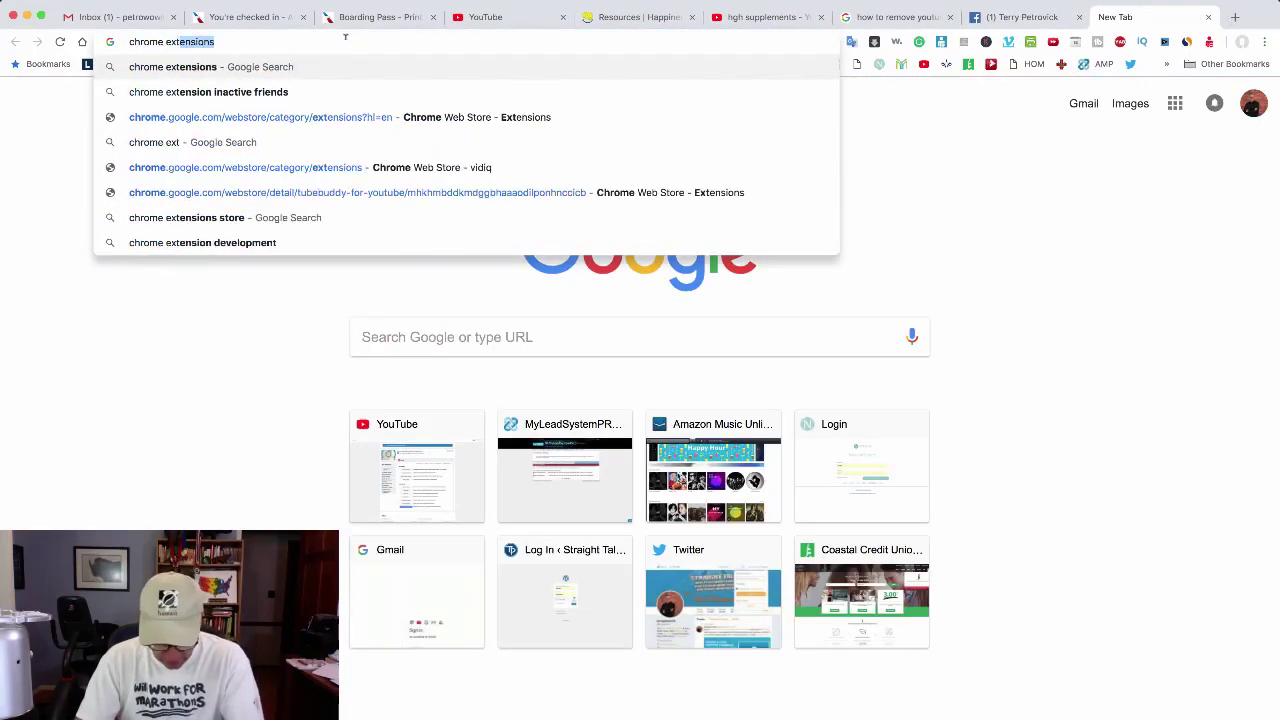
{"action": "type", "text": "ensions"}
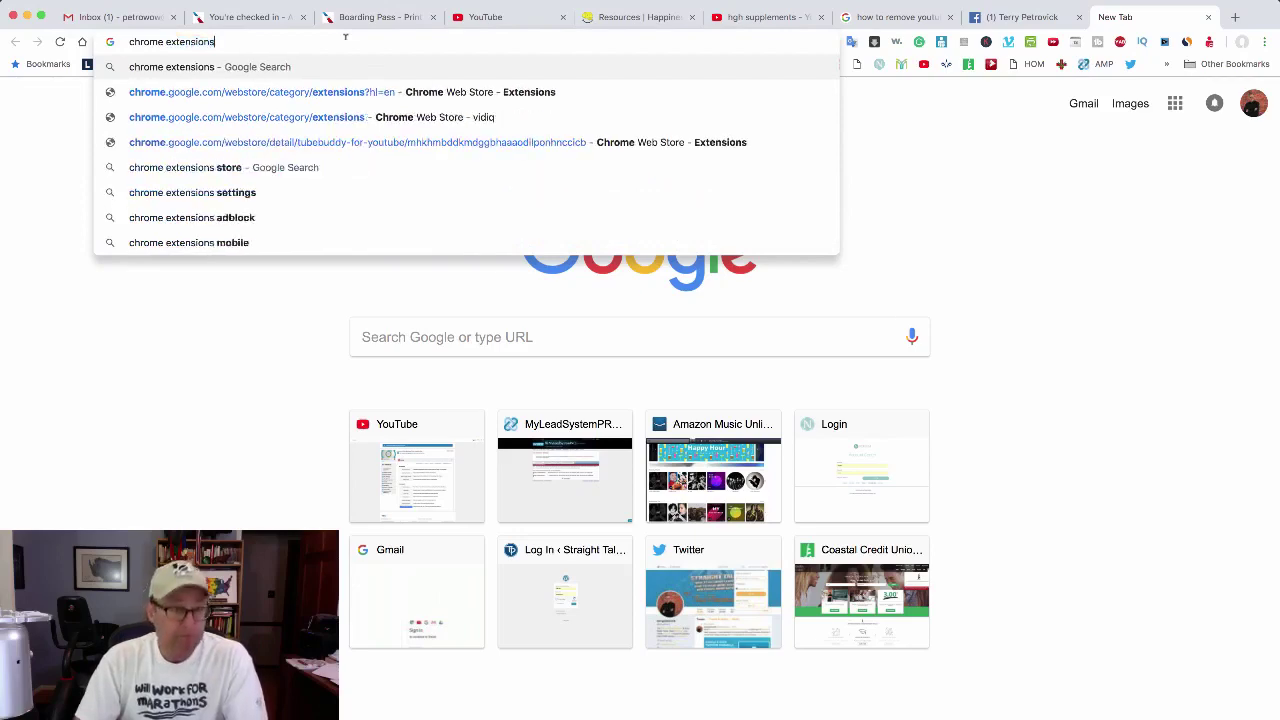
{"action": "key", "text": "Return"}
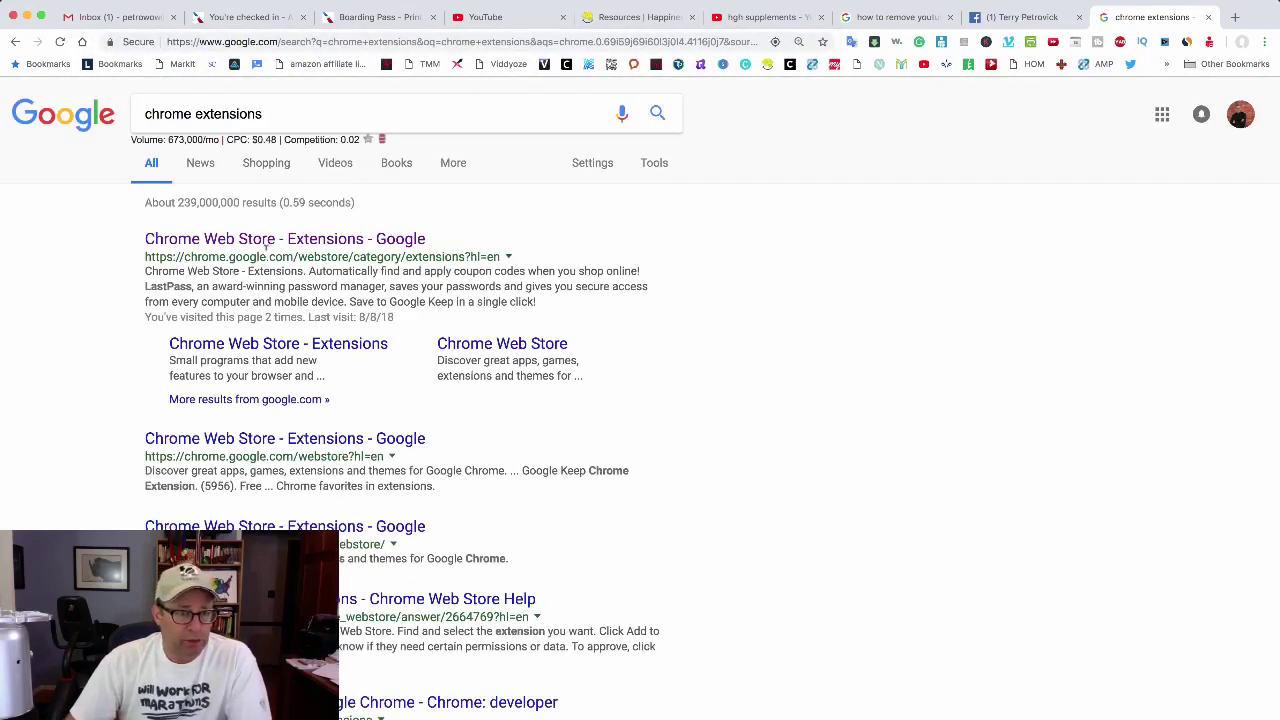
{"action": "left_click", "coordinate": [260, 240]}
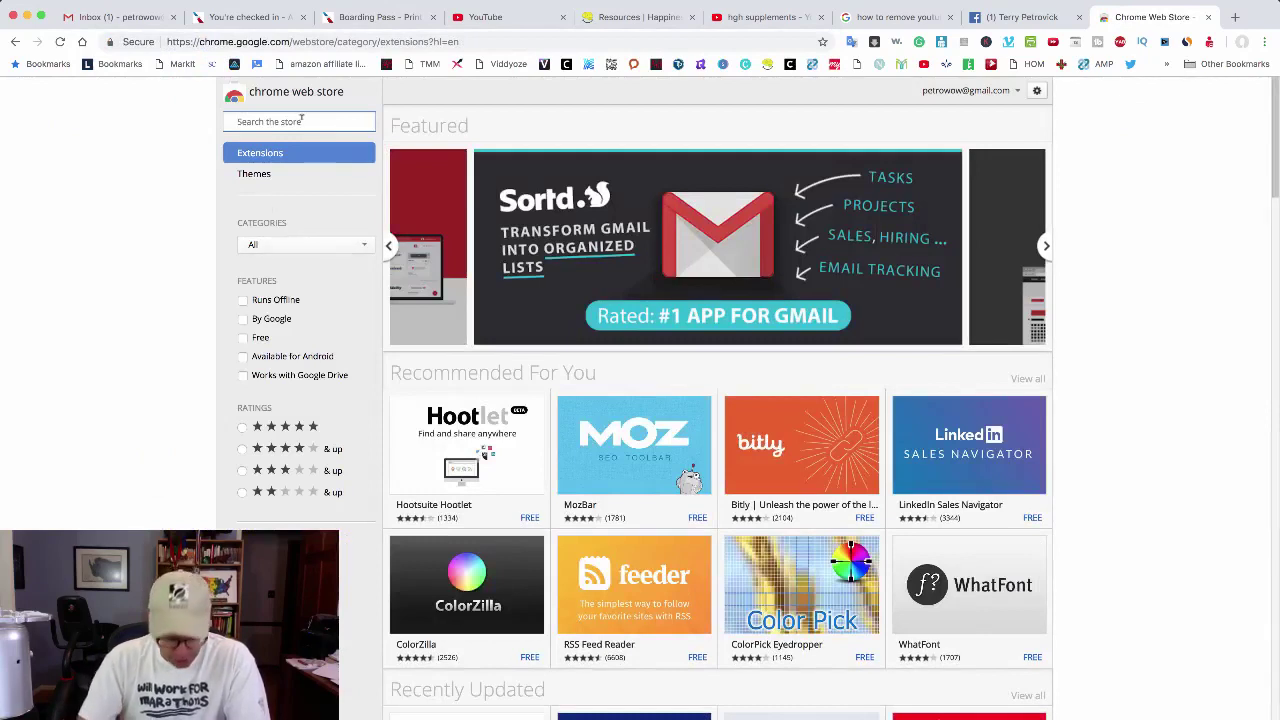
Step: Search the store for 'inactive friends' and confirm Friend Remover PRO is already added to Chrome
{"action": "type", "text": "inactive "}
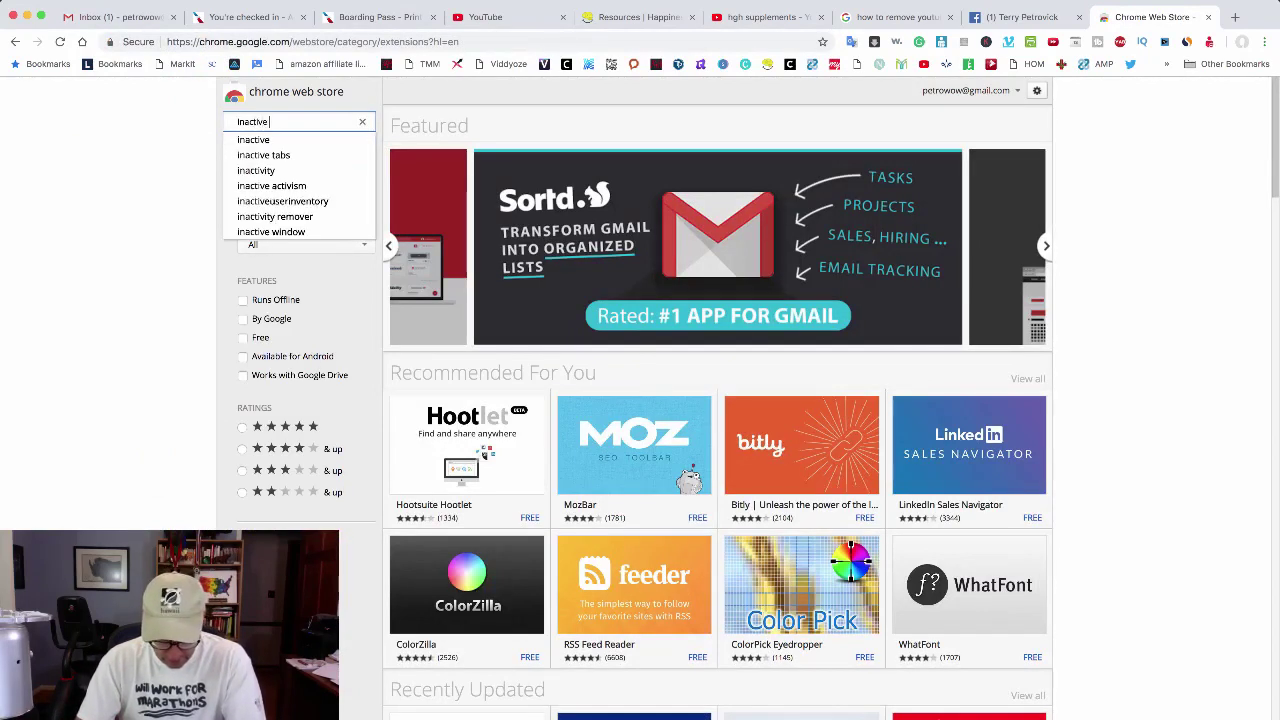
{"action": "type", "text": "friends"}
{"action": "key", "text": "Return"}
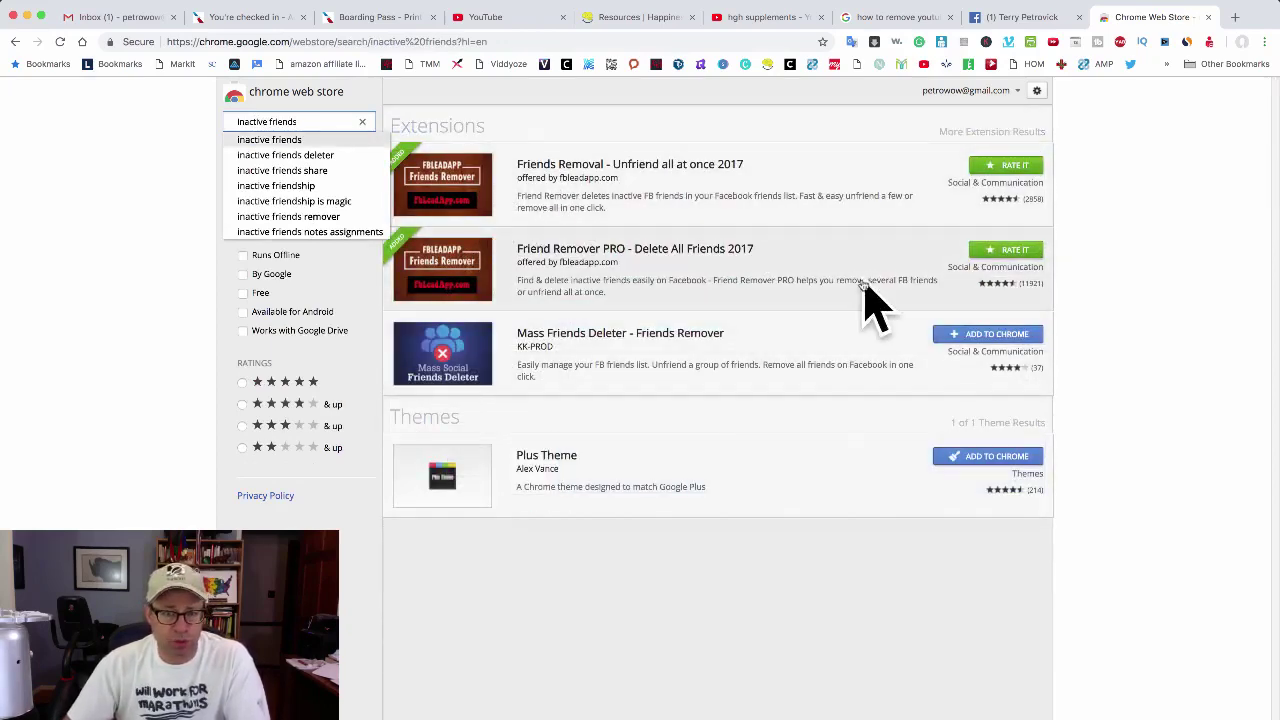
{"action": "left_click", "coordinate": [604, 256]}
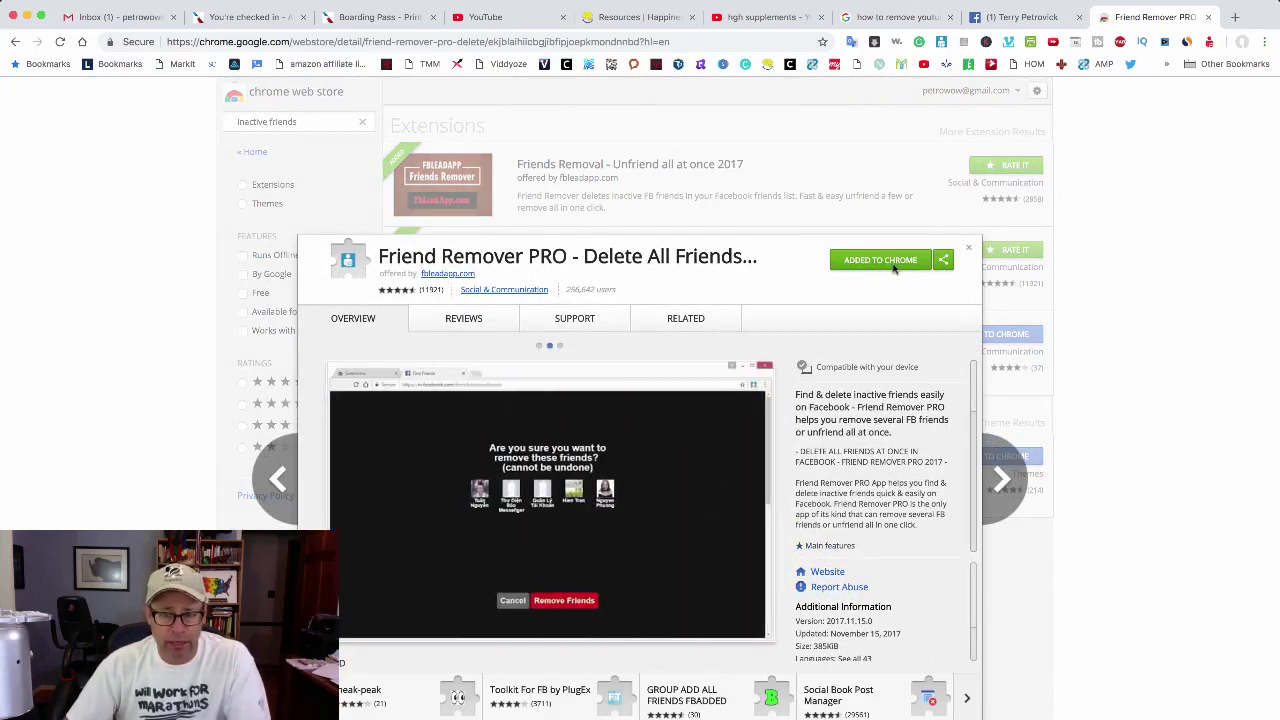
{"action": "left_click", "coordinate": [969, 250]}
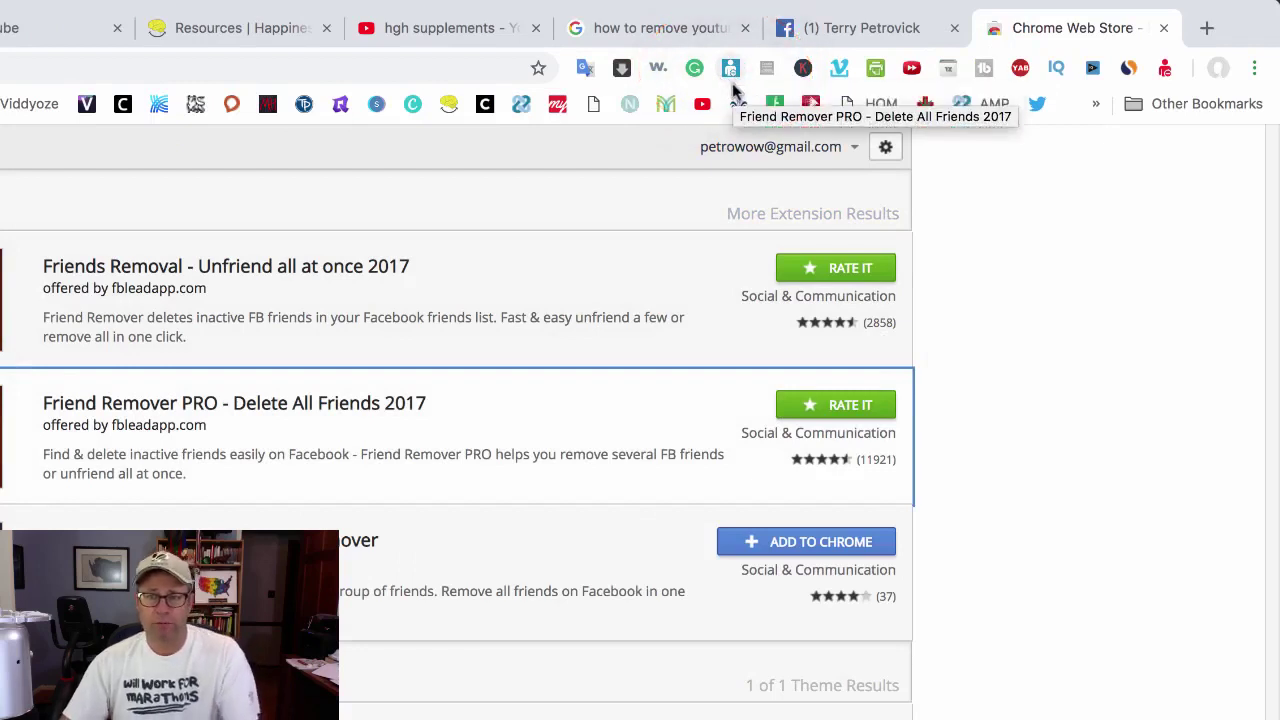
Step: Launch Friend Remover PRO, select friends near the bottom of the list, and open a new tab
{"action": "left_click", "coordinate": [730, 68]}
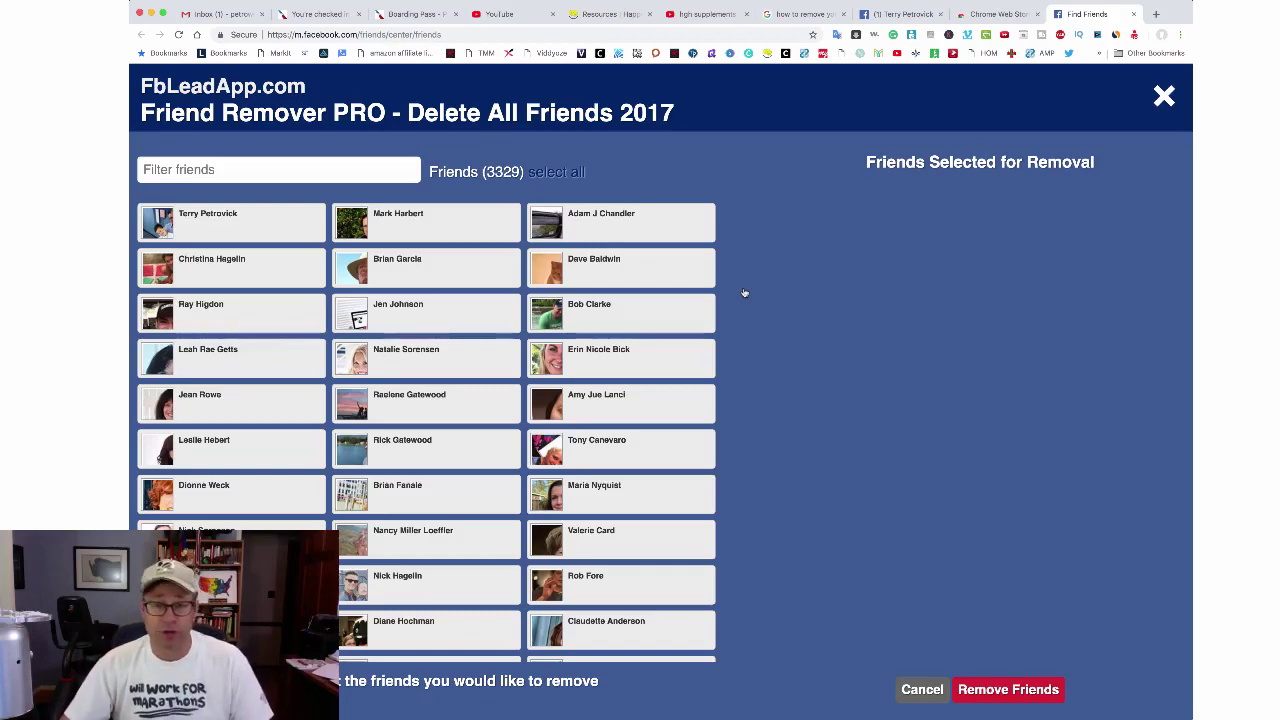
{"action": "scroll", "coordinate": [744, 292], "scroll_direction": "down", "scroll_amount": 10}
{"action": "scroll", "coordinate": [714, 280], "scroll_direction": "down", "scroll_amount": 15}
{"action": "scroll", "coordinate": [714, 280], "scroll_direction": "down", "scroll_amount": 15}
{"action": "scroll", "coordinate": [714, 280], "scroll_direction": "down", "scroll_amount": 15}
{"action": "scroll", "coordinate": [714, 280], "scroll_direction": "down", "scroll_amount": 15}
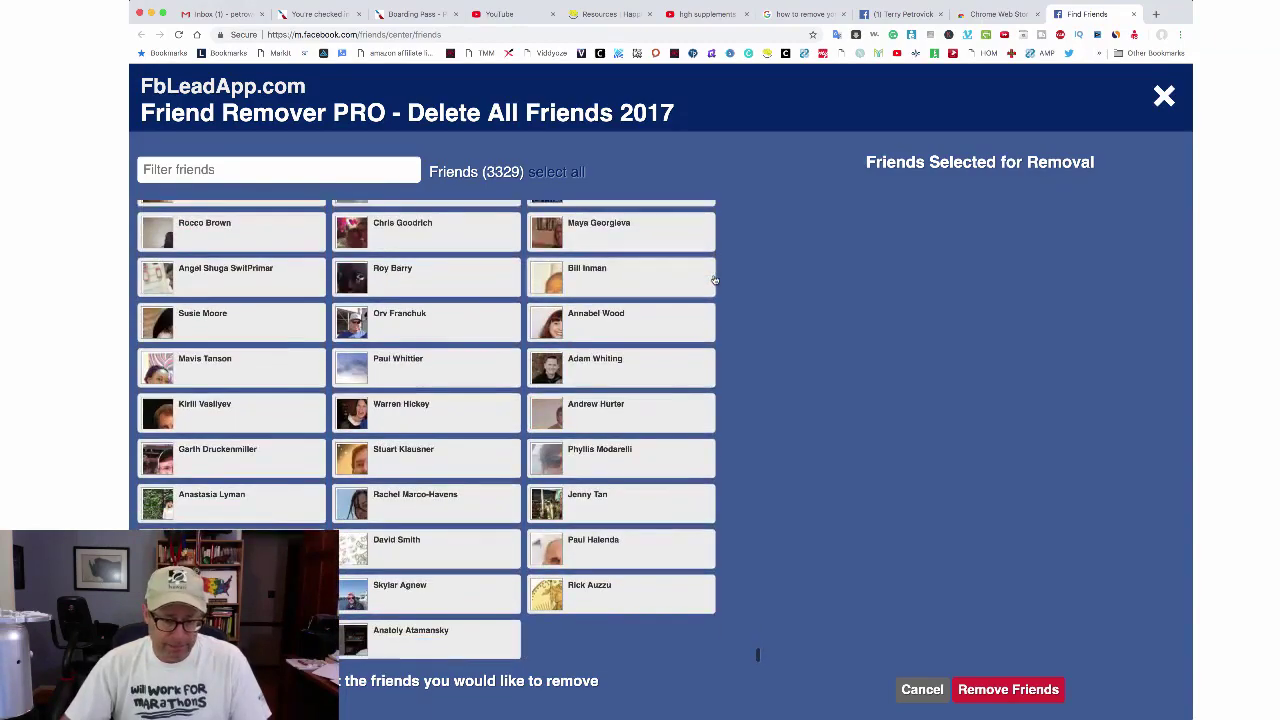
{"action": "left_click", "coordinate": [424, 650]}
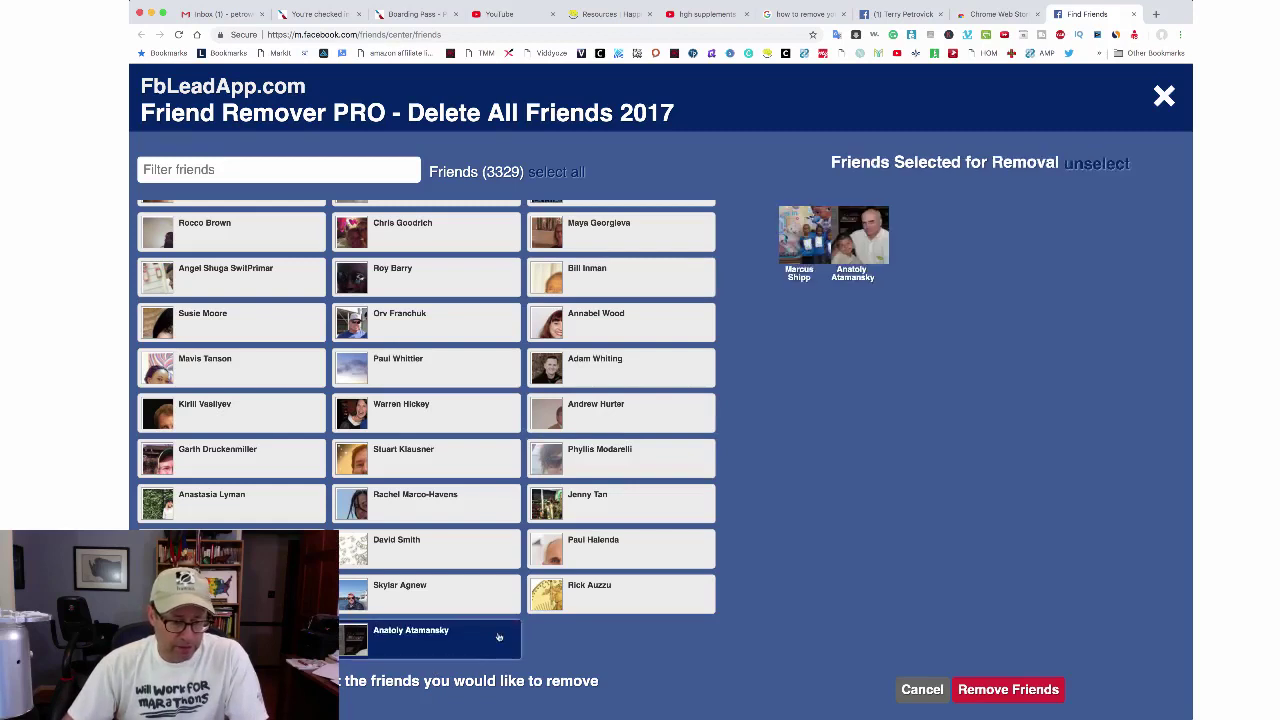
{"action": "left_click", "coordinate": [596, 598]}
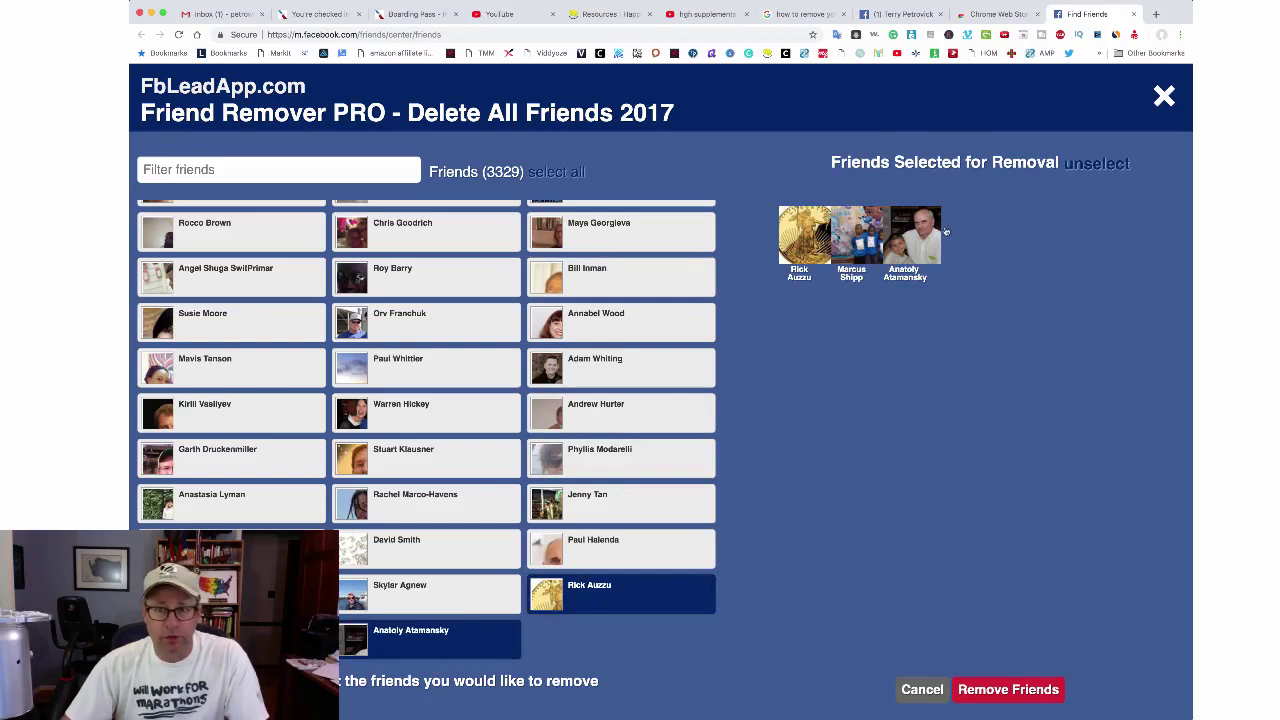
{"action": "left_click", "coordinate": [1157, 15]}
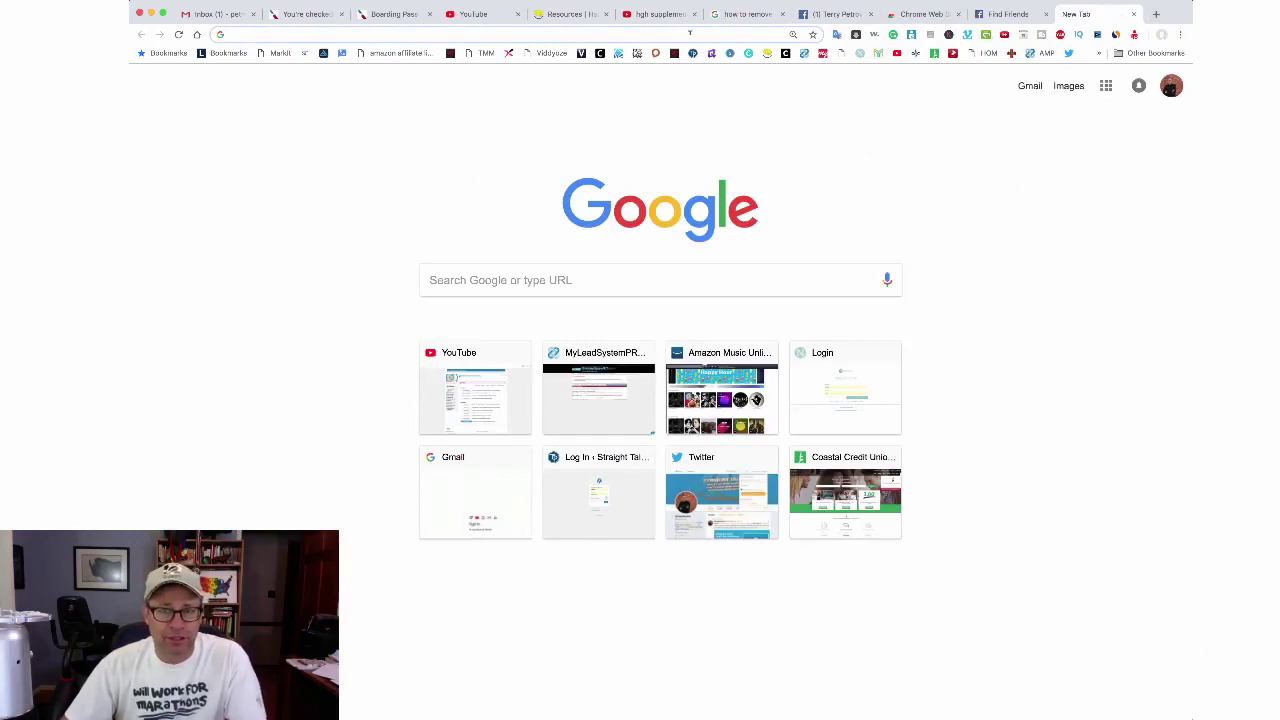
Step: Load Facebook and search for one of the selected friends by name
{"action": "type", "text": "fac"}
{"action": "key", "text": "Return"}
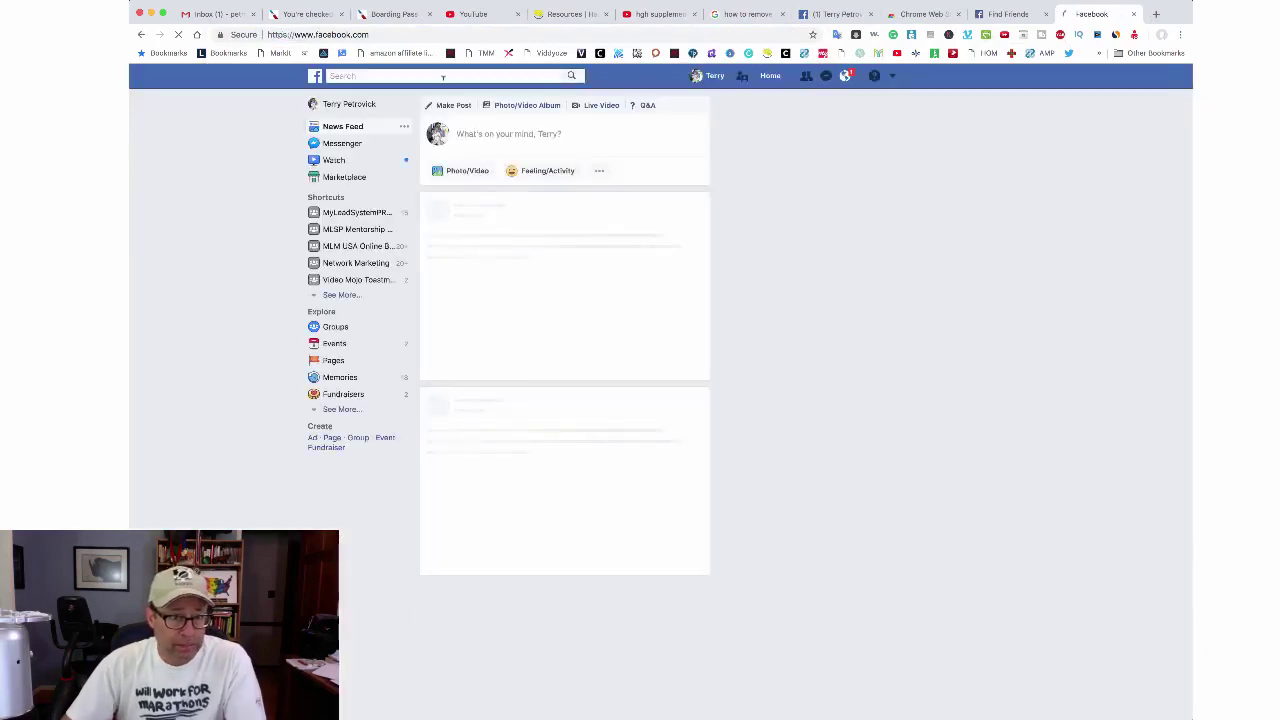
{"action": "left_click", "coordinate": [443, 77]}
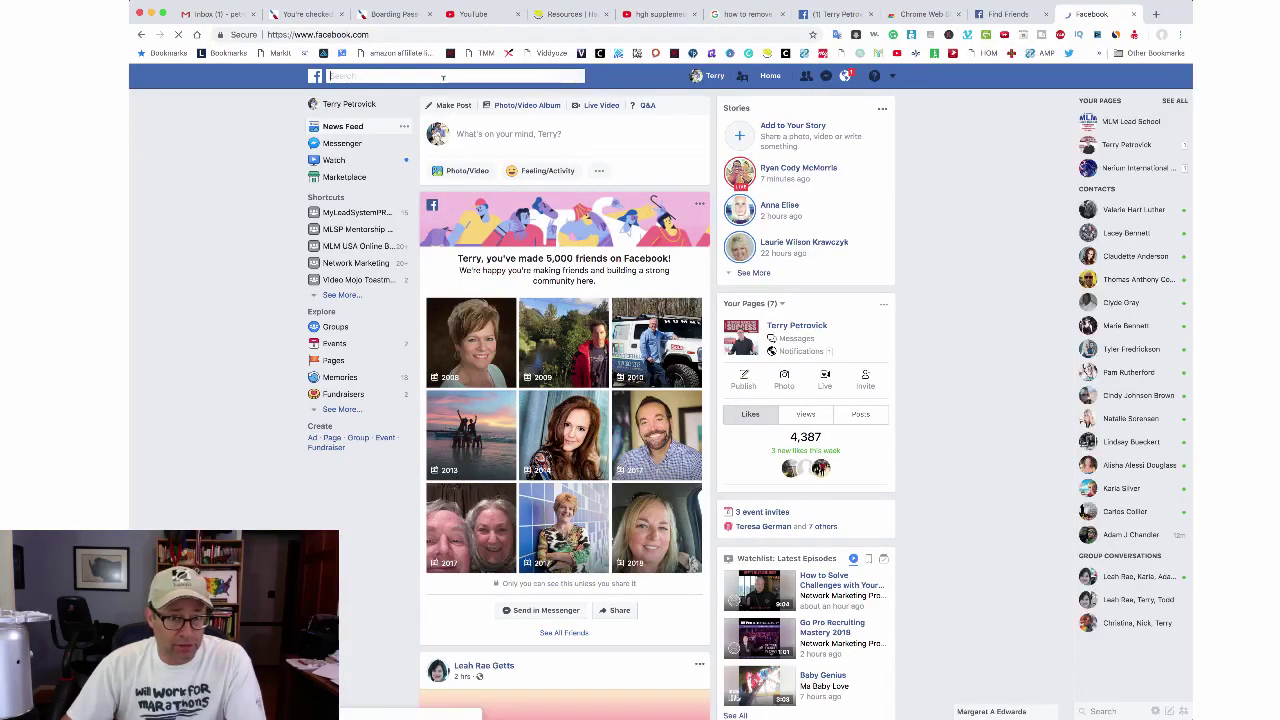
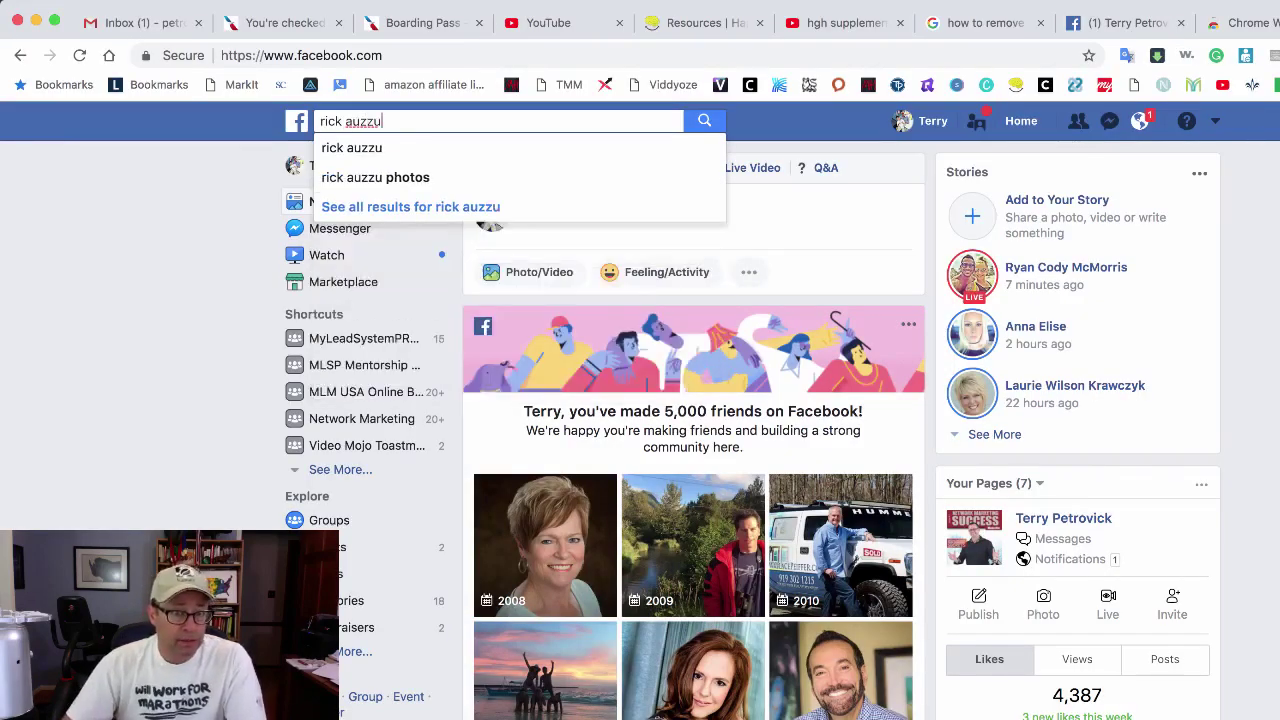
{"action": "left_click", "coordinate": [386, 150]}
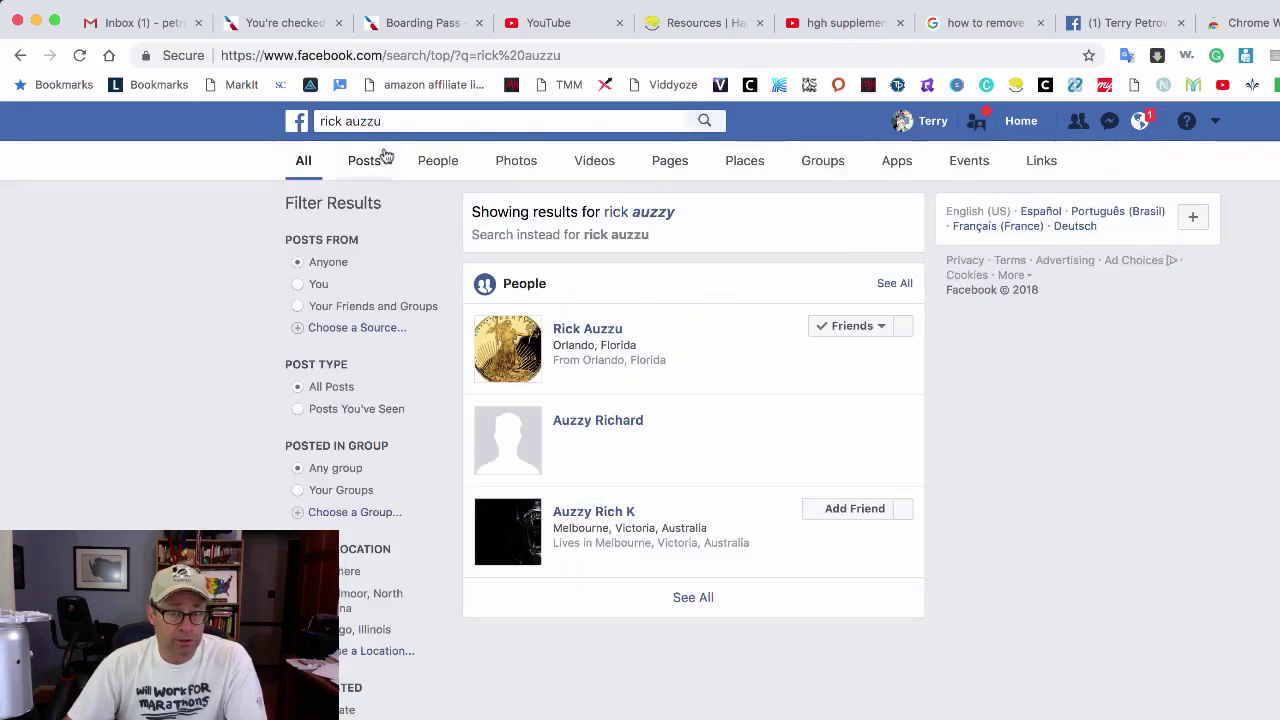
Step: Open that friend's profile and view the friendship page: 3 mutual friends, friends since June 2017
{"action": "left_click", "coordinate": [838, 326]}
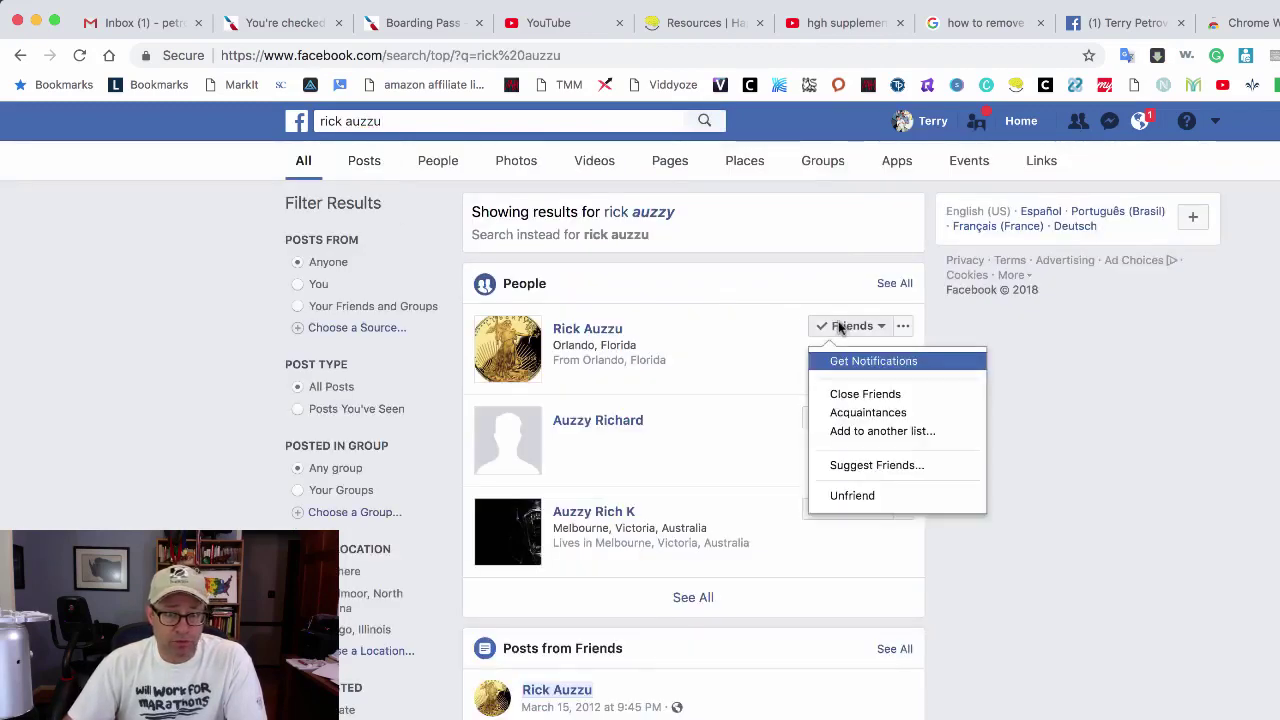
{"action": "left_click", "coordinate": [903, 327]}
{"action": "left_click", "coordinate": [903, 328]}
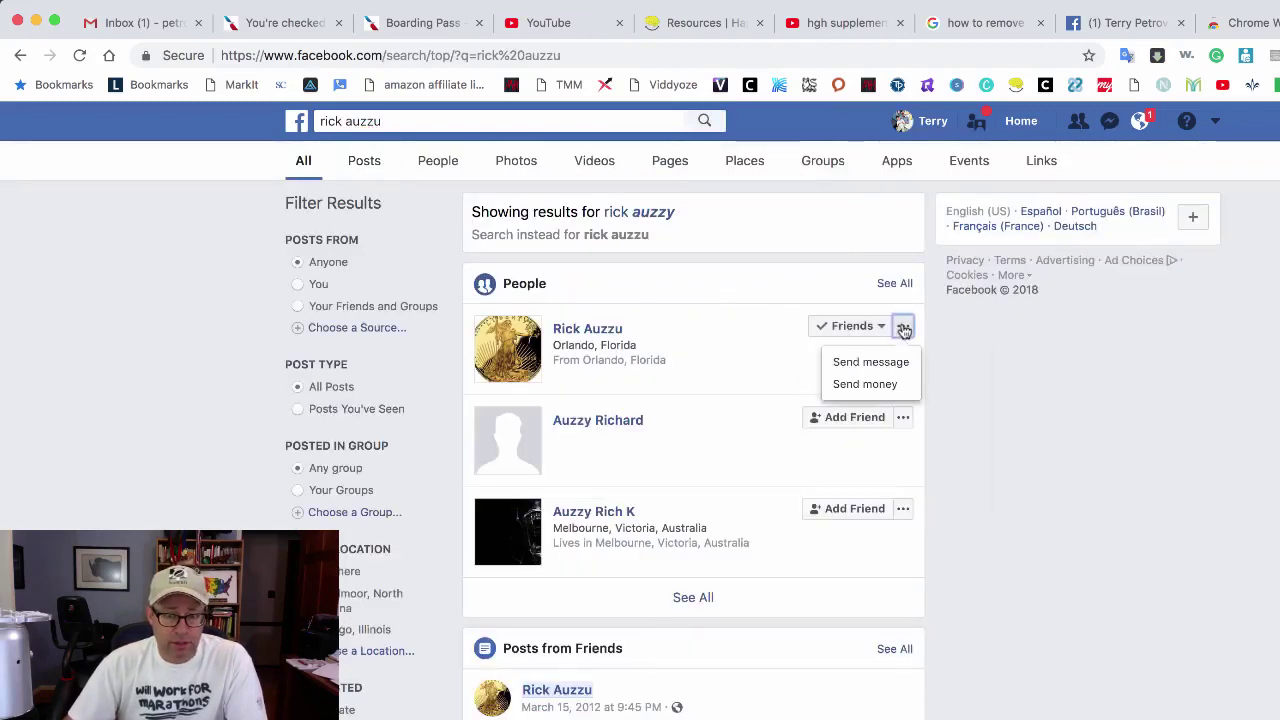
{"action": "left_click", "coordinate": [595, 330]}
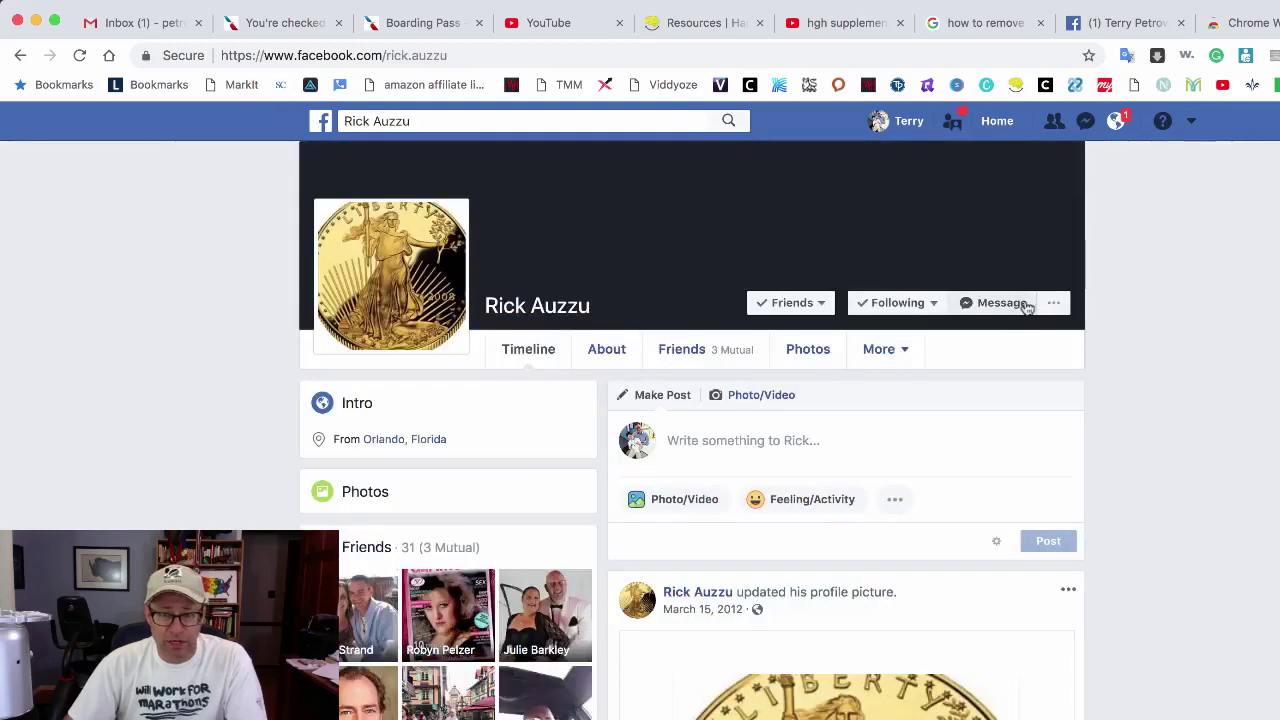
{"action": "left_click", "coordinate": [1055, 304]}
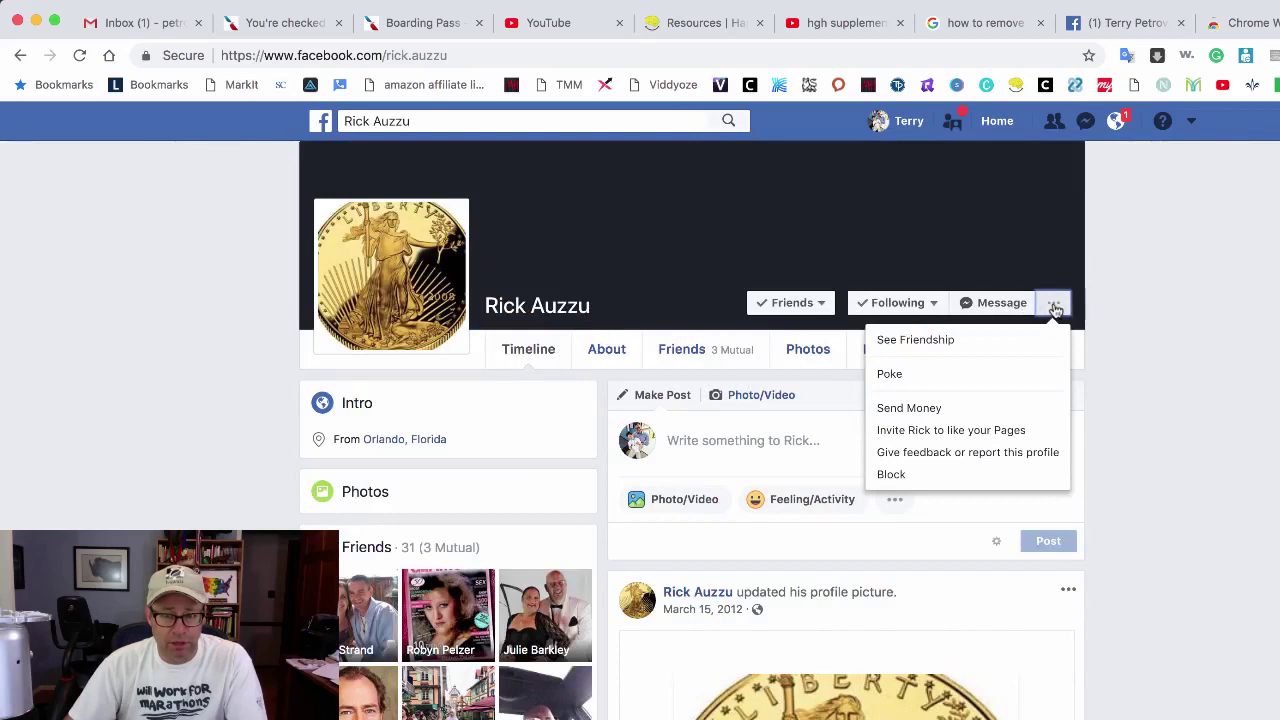
{"action": "left_click", "coordinate": [937, 341]}
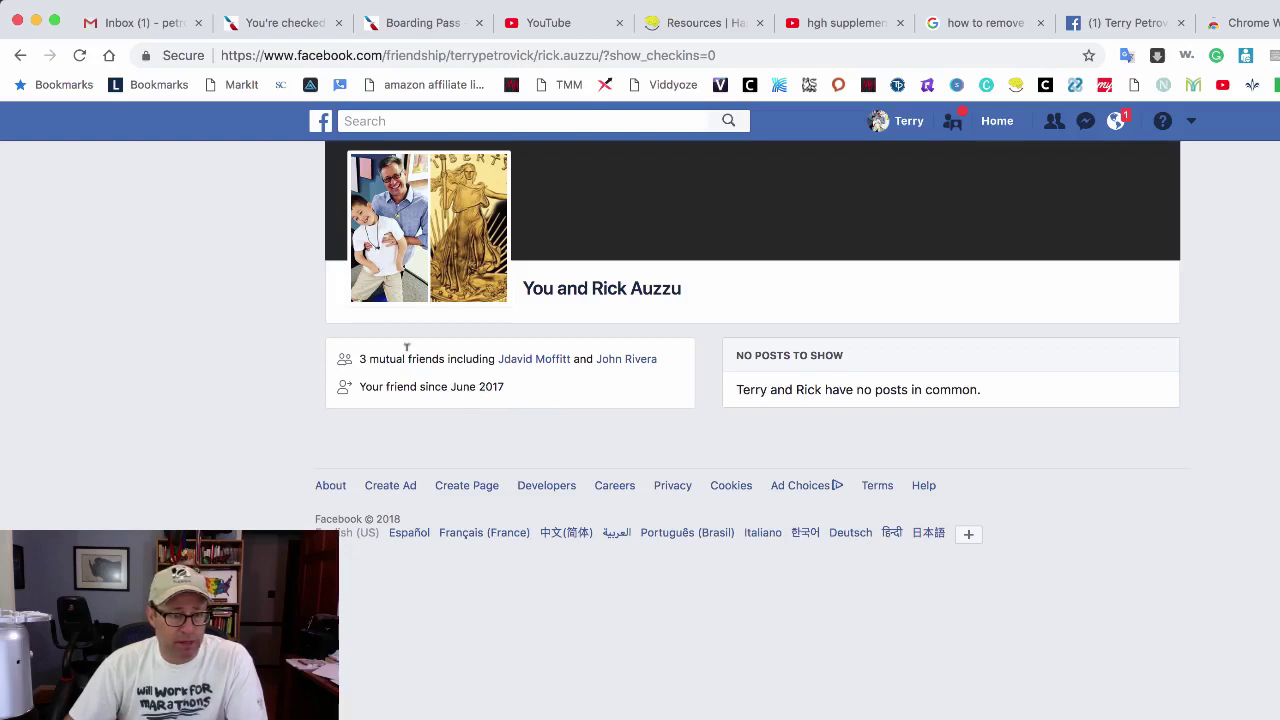
Step: Return to the friend's profile and check the latest post date, March 15, 2012
{"action": "left_click", "coordinate": [18, 57]}
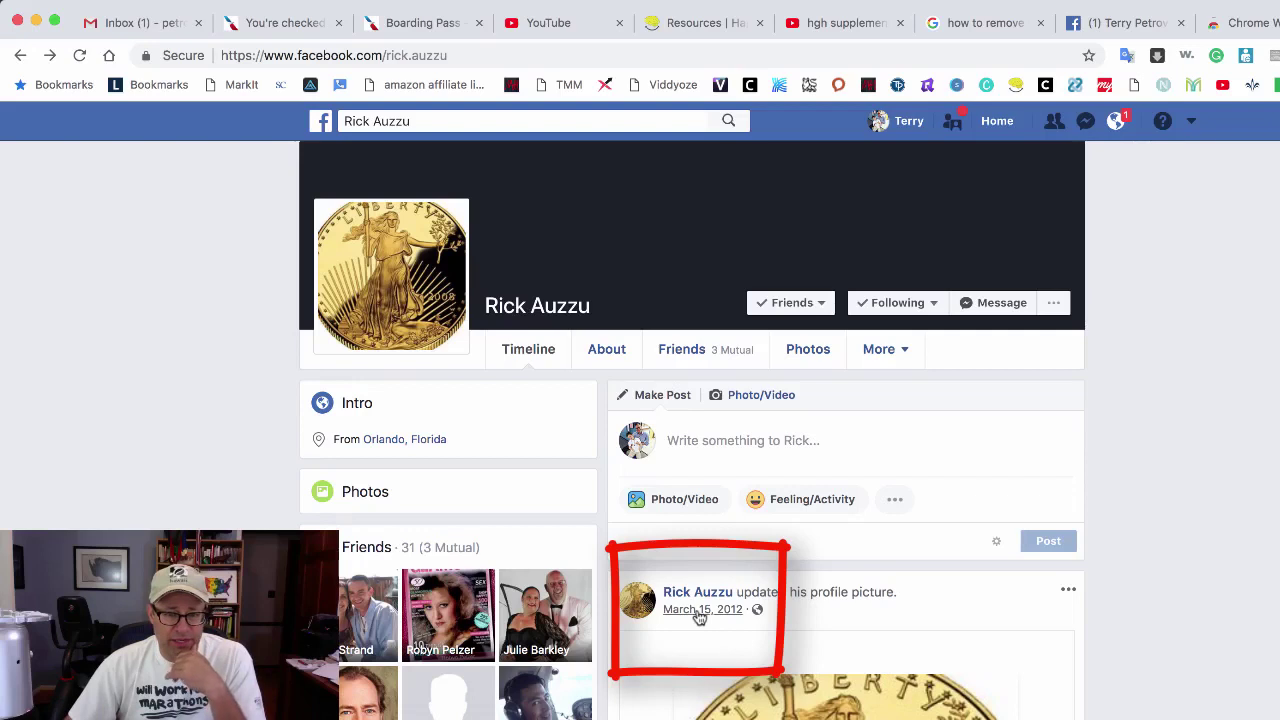
{"action": "mouse_move", "coordinate": [703, 616]}
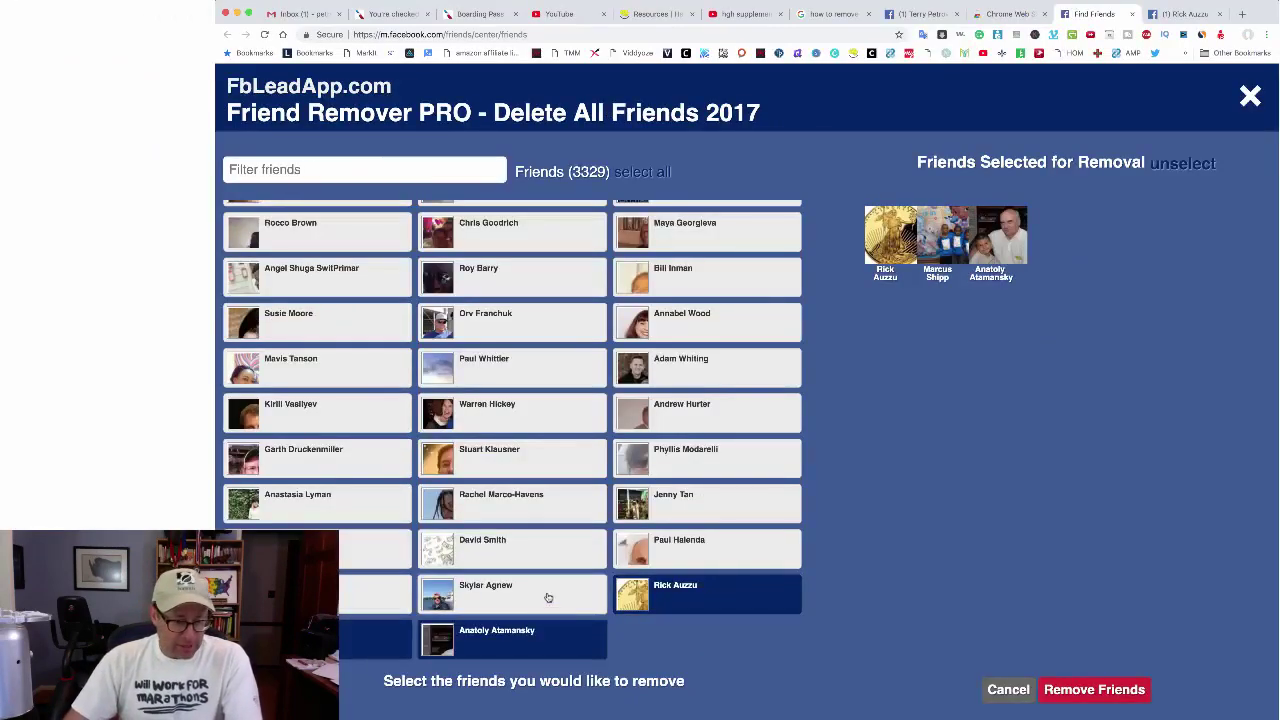
Step: Select six more inactive friend tiles in the grid for removal
{"action": "left_click", "coordinate": [540, 597]}
{"action": "left_click", "coordinate": [350, 591]}
{"action": "left_click", "coordinate": [481, 547]}
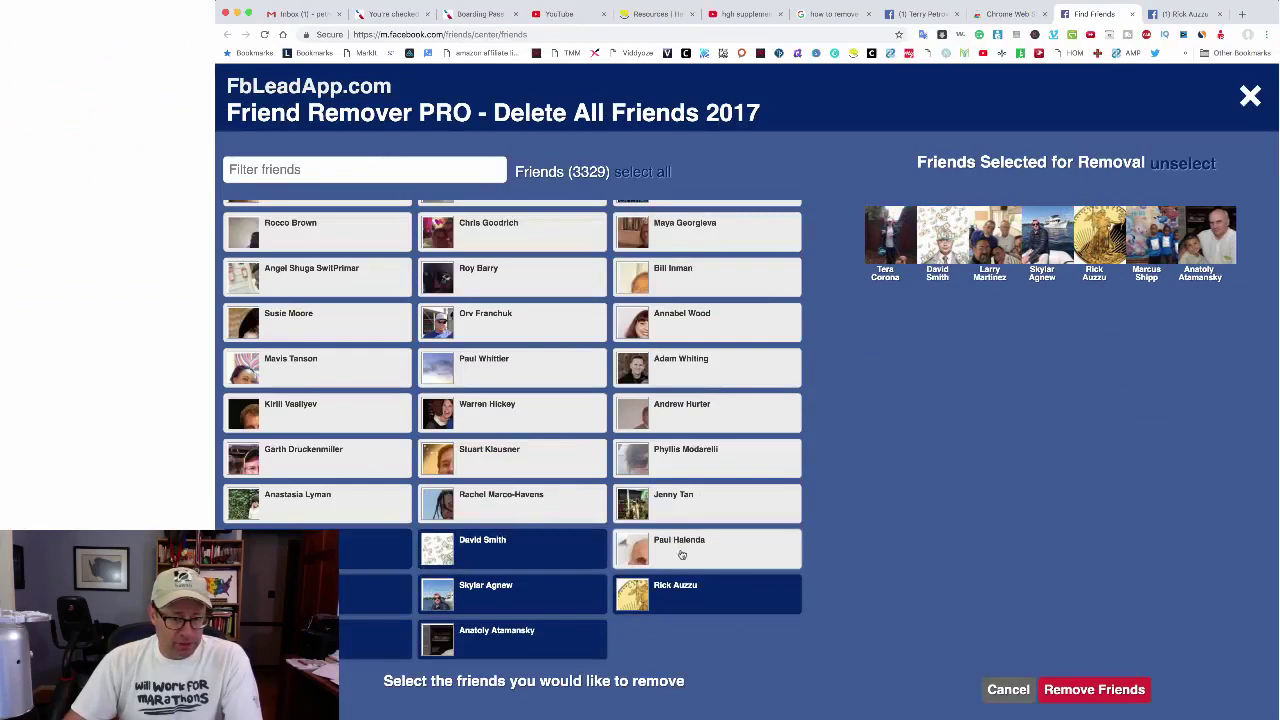
{"action": "left_click", "coordinate": [690, 545]}
{"action": "left_click", "coordinate": [686, 506]}
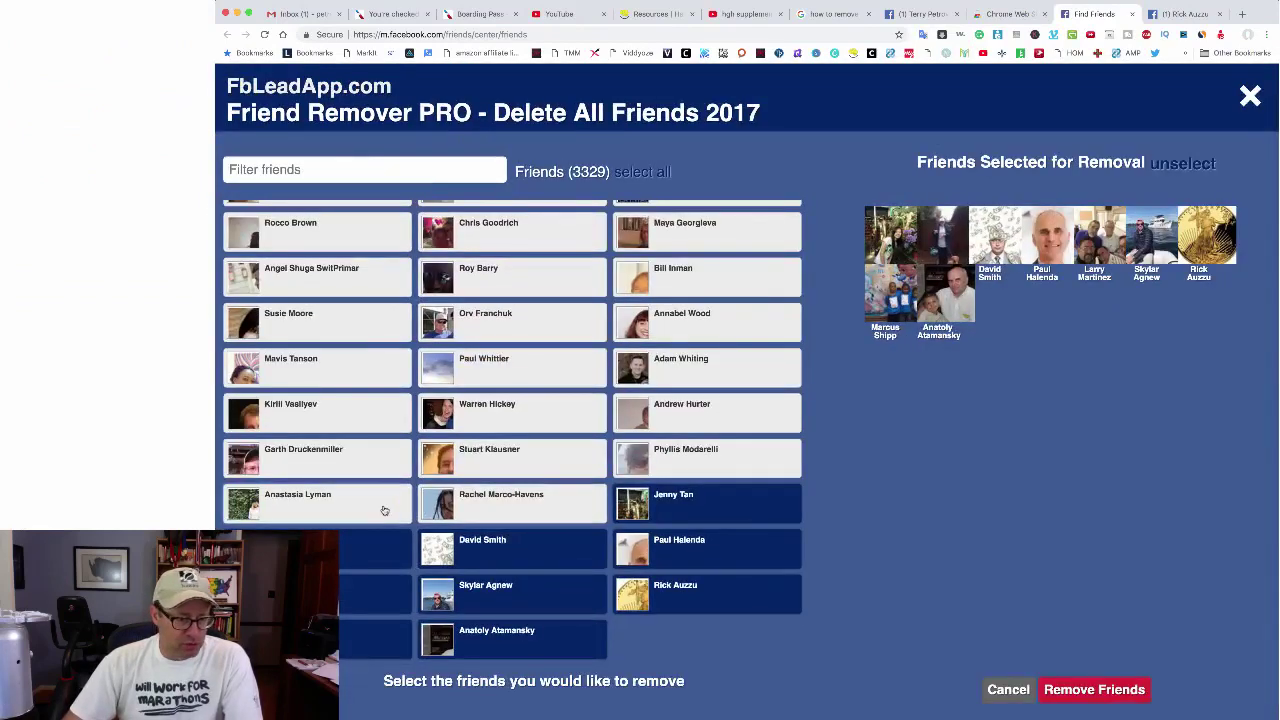
{"action": "left_click", "coordinate": [363, 499]}
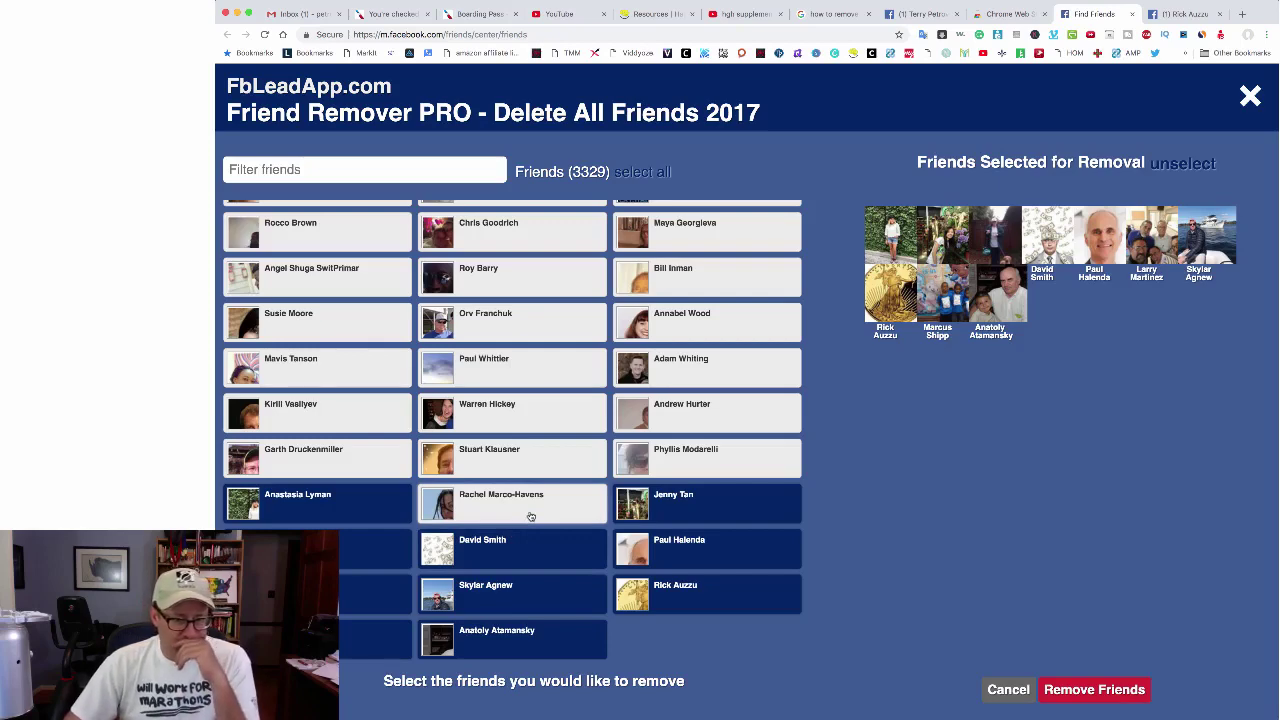
{"action": "scroll", "coordinate": [528, 514], "scroll_direction": "up", "scroll_amount": 2}
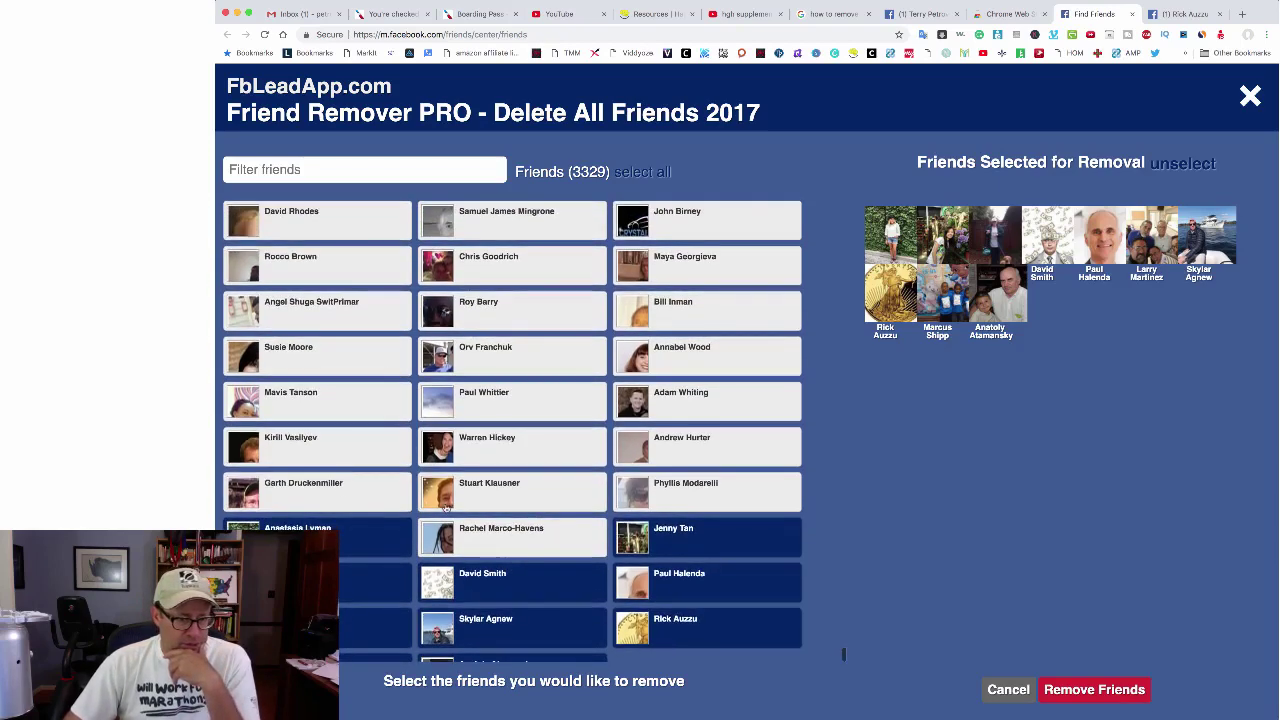
Step: Select seven more inactive friends, bringing the removal selection to 17
{"action": "left_click", "coordinate": [343, 491]}
{"action": "left_click", "coordinate": [569, 445]}
{"action": "left_click", "coordinate": [677, 432]}
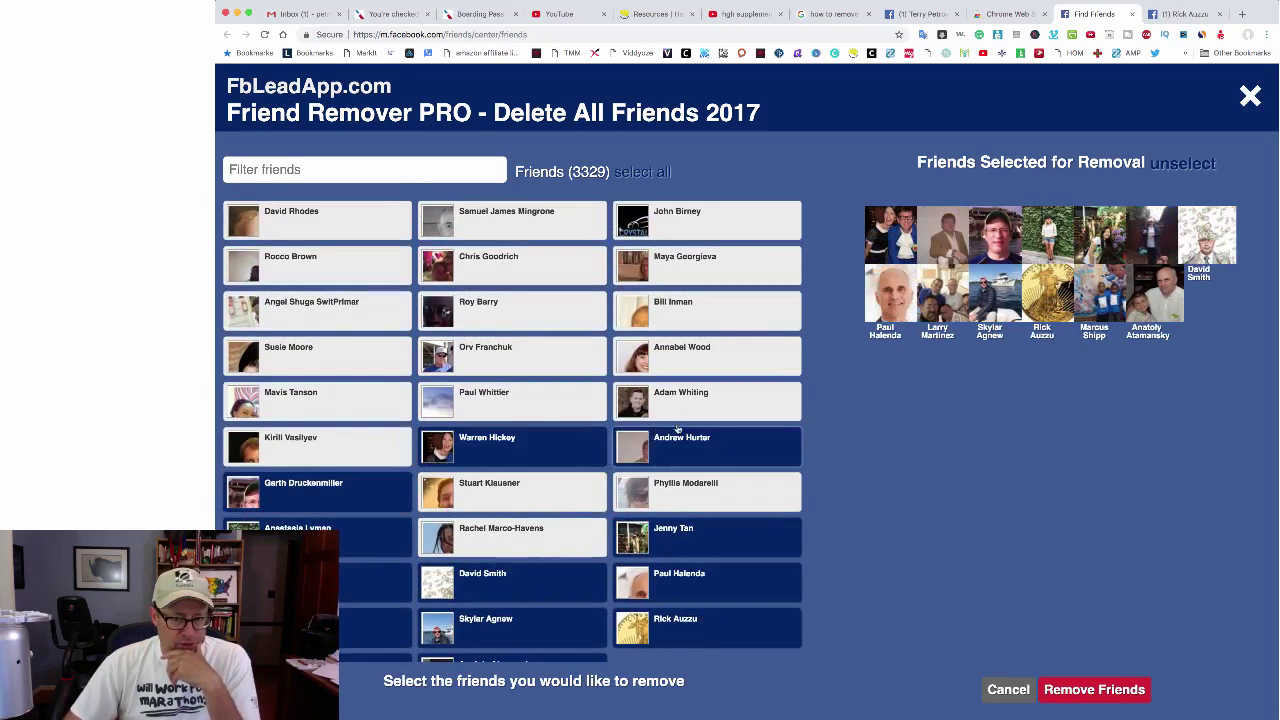
{"action": "left_click", "coordinate": [686, 400]}
{"action": "left_click", "coordinate": [505, 400]}
{"action": "left_click", "coordinate": [314, 400]}
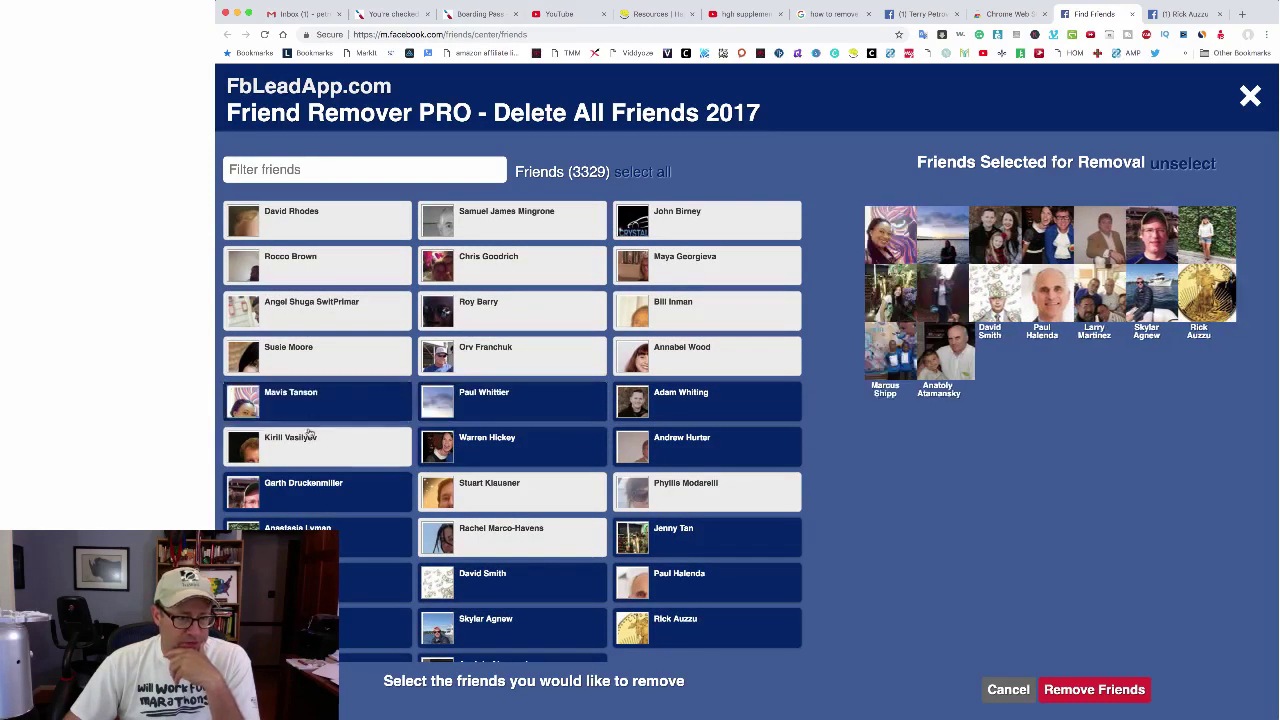
{"action": "left_click", "coordinate": [308, 455]}
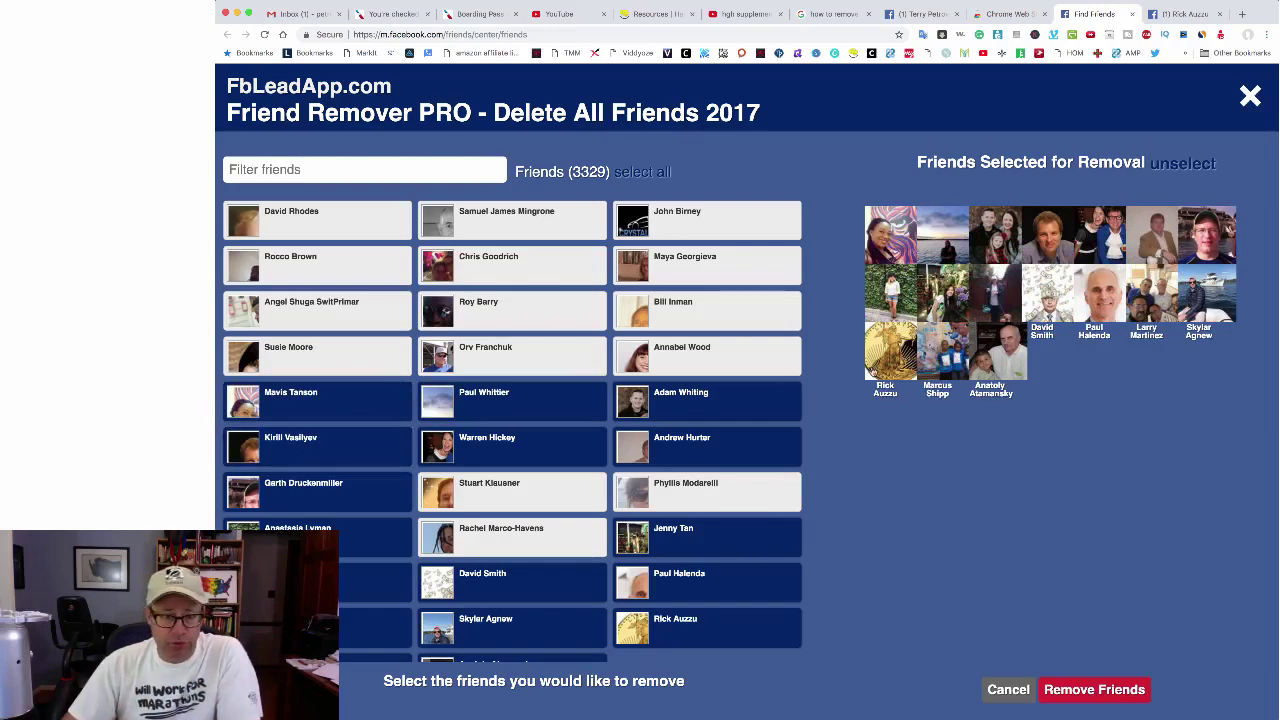
{"action": "scroll", "coordinate": [586, 395], "scroll_direction": "up", "scroll_amount": 3}
{"action": "scroll", "coordinate": [586, 395], "scroll_direction": "up", "scroll_amount": 10}
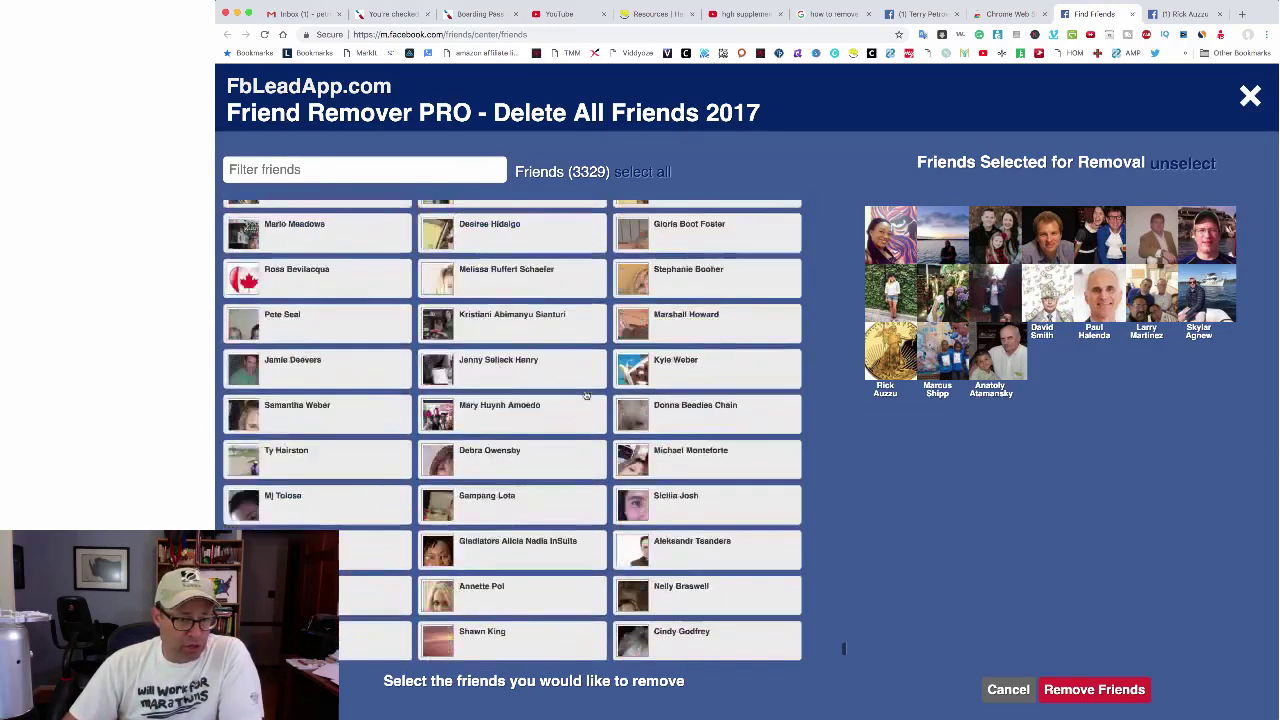
{"action": "scroll", "coordinate": [586, 395], "scroll_direction": "up", "scroll_amount": 10}
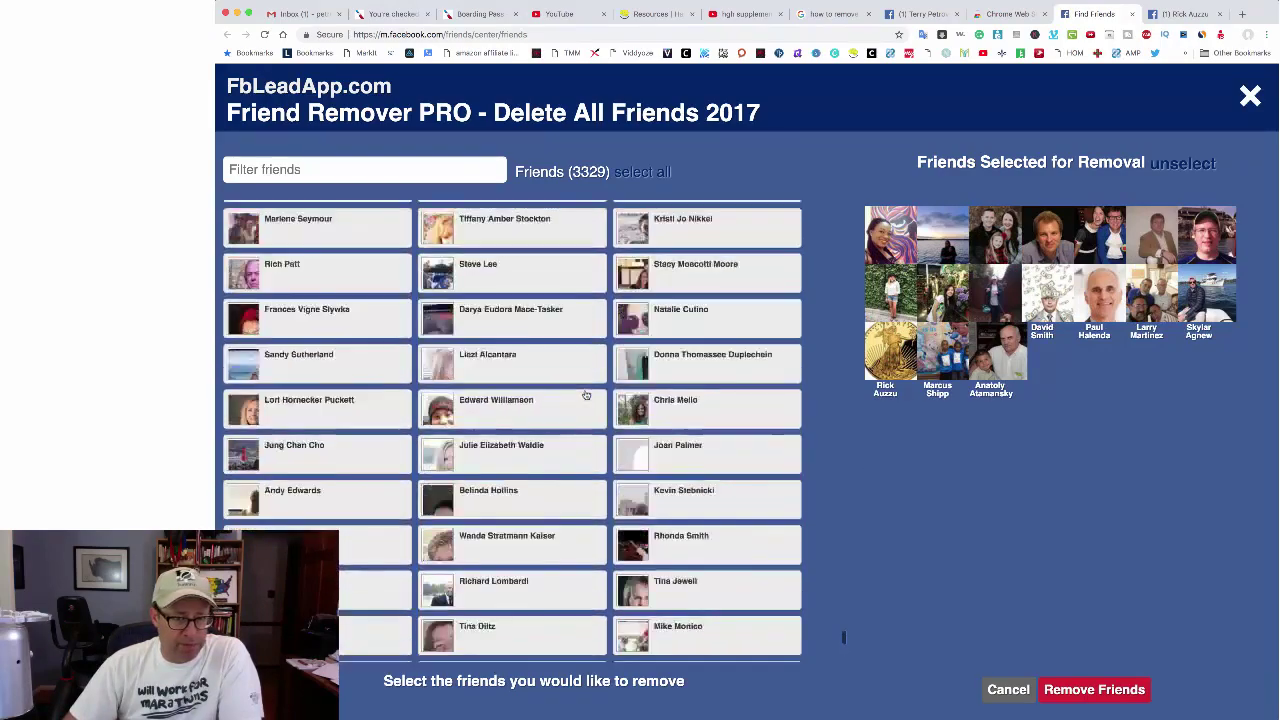
{"action": "scroll", "coordinate": [586, 395], "scroll_direction": "up", "scroll_amount": 10}
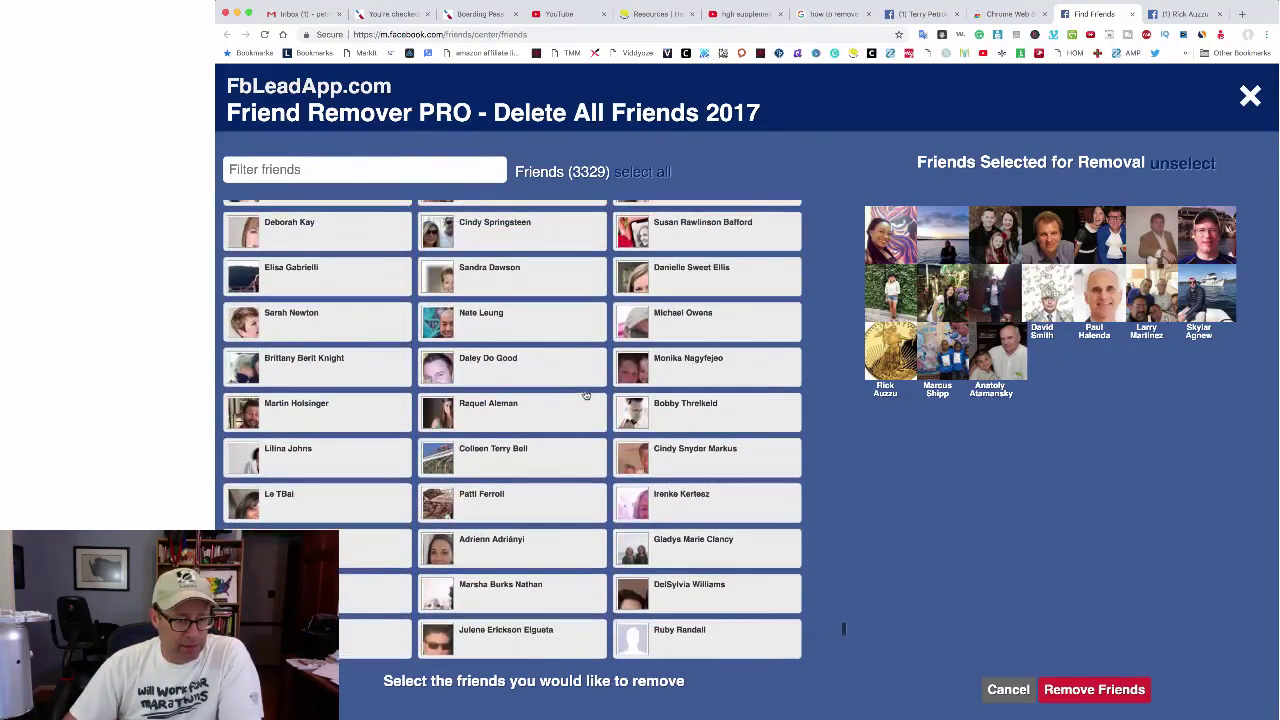
{"action": "scroll", "coordinate": [586, 395], "scroll_direction": "up", "scroll_amount": 3}
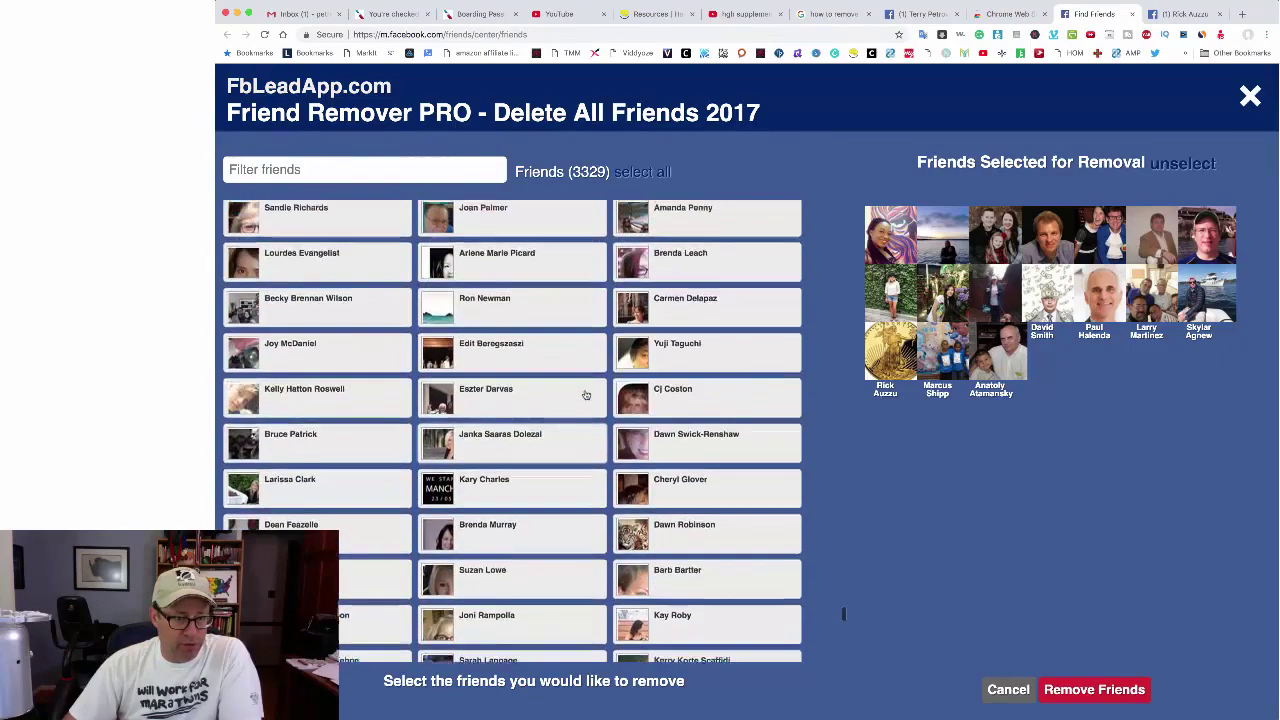
{"action": "scroll", "coordinate": [586, 395], "scroll_direction": "down", "scroll_amount": 10}
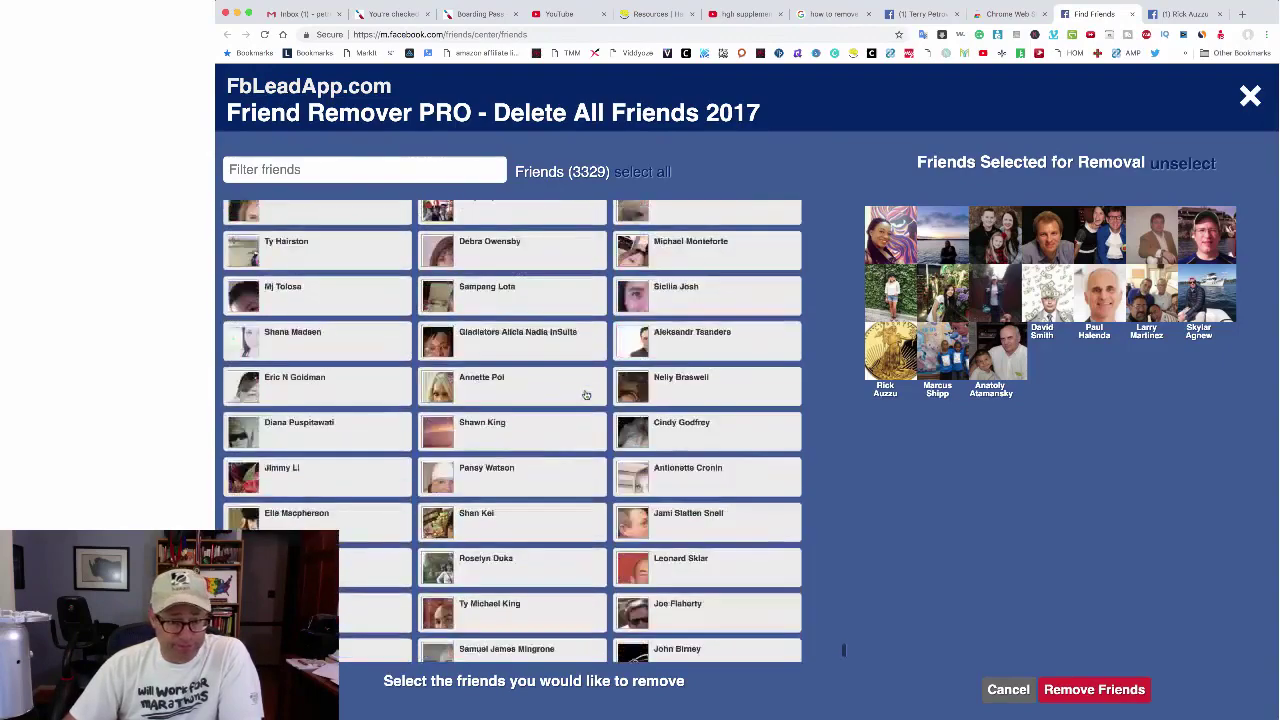
Step: Remove the selected friends and verify the profile now shows 4,983 friends
{"action": "left_click", "coordinate": [1112, 692]}
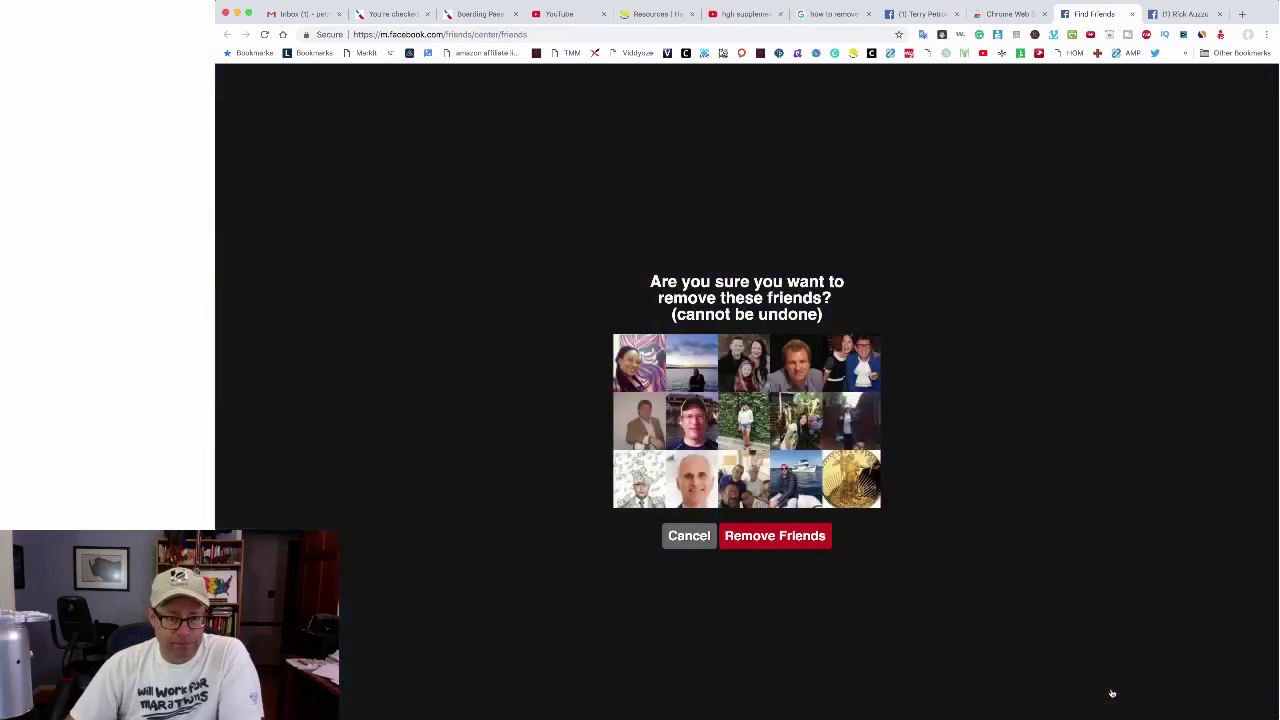
{"action": "left_click", "coordinate": [758, 545]}
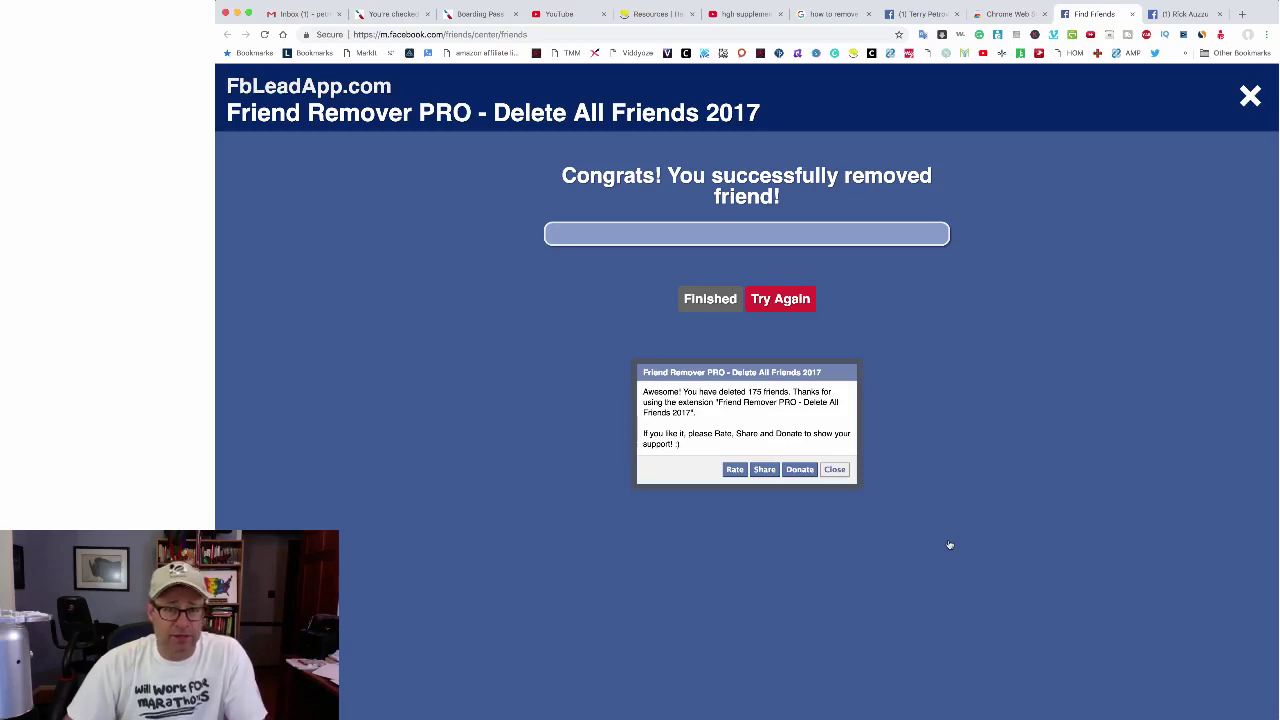
{"action": "left_click", "coordinate": [1185, 14]}
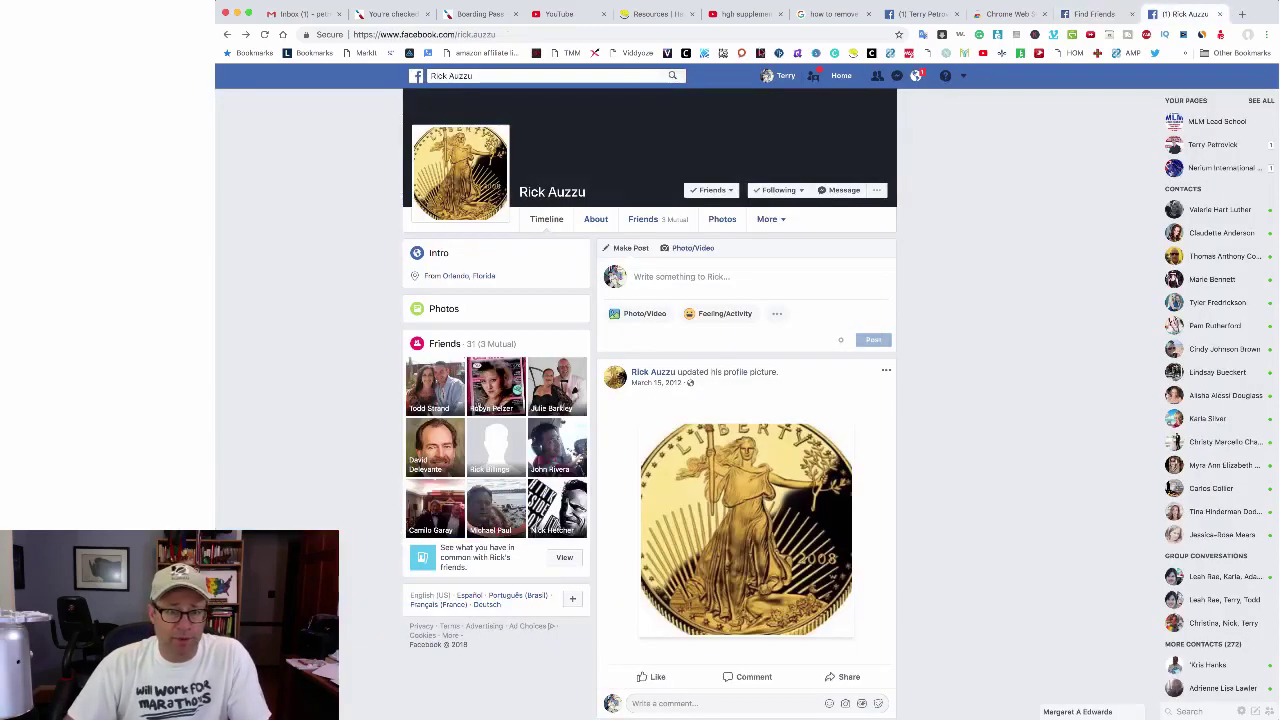
{"action": "left_click", "coordinate": [783, 77]}
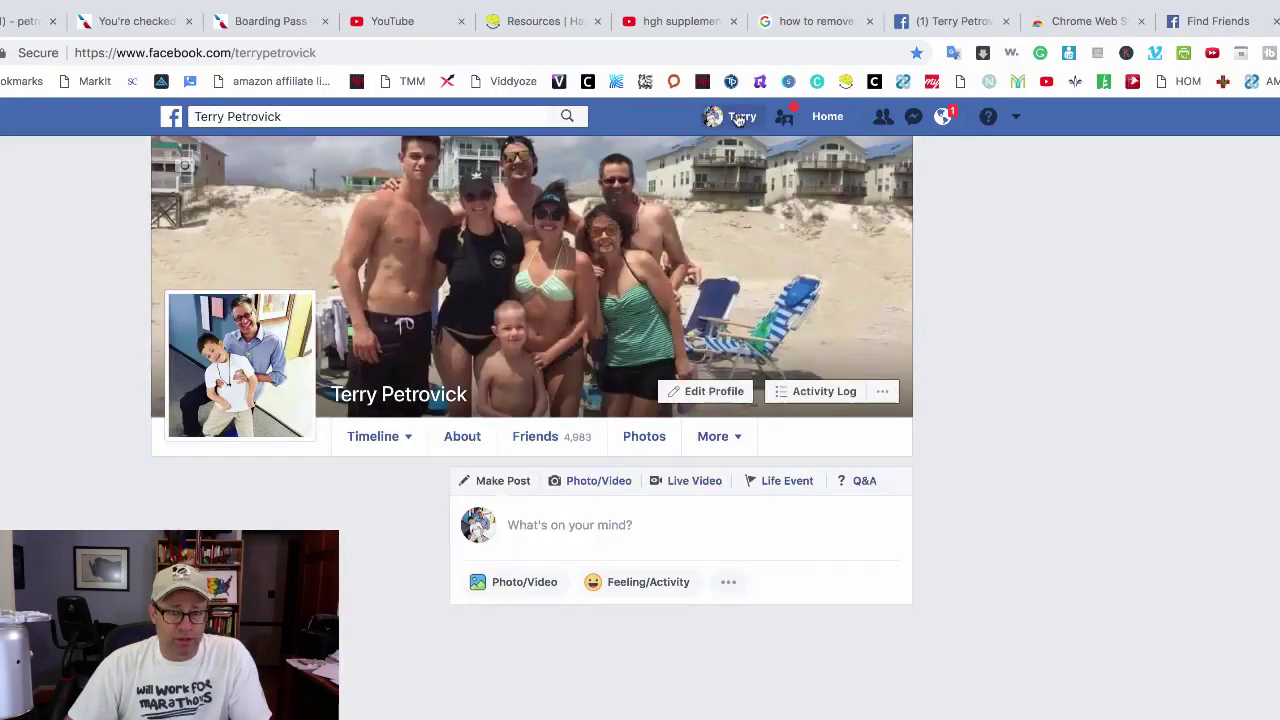